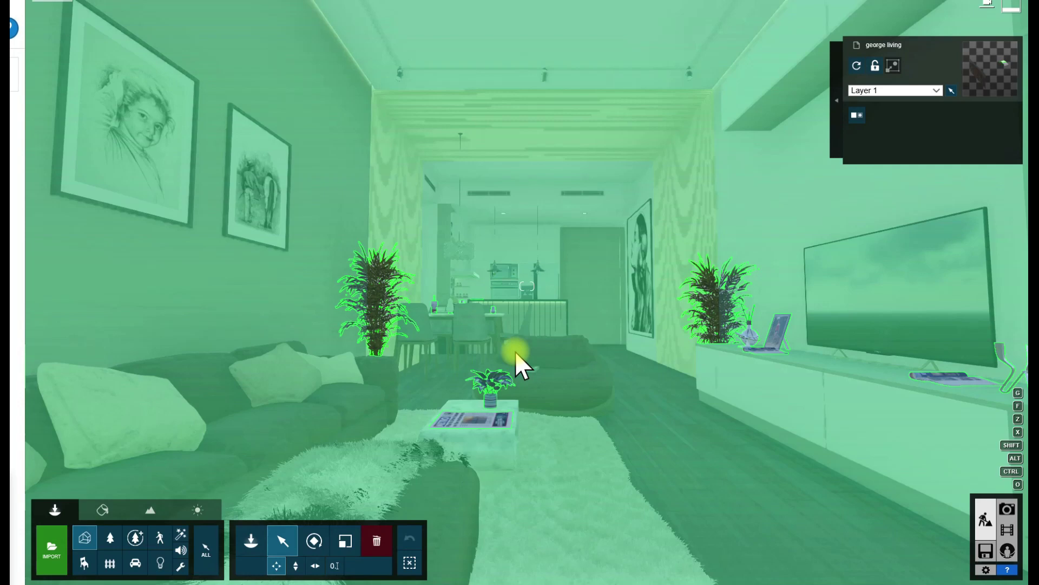
# - Walk through the living room scene and examine the closed entrance door at the end of the corridor
pyautogui.click(366, 320)
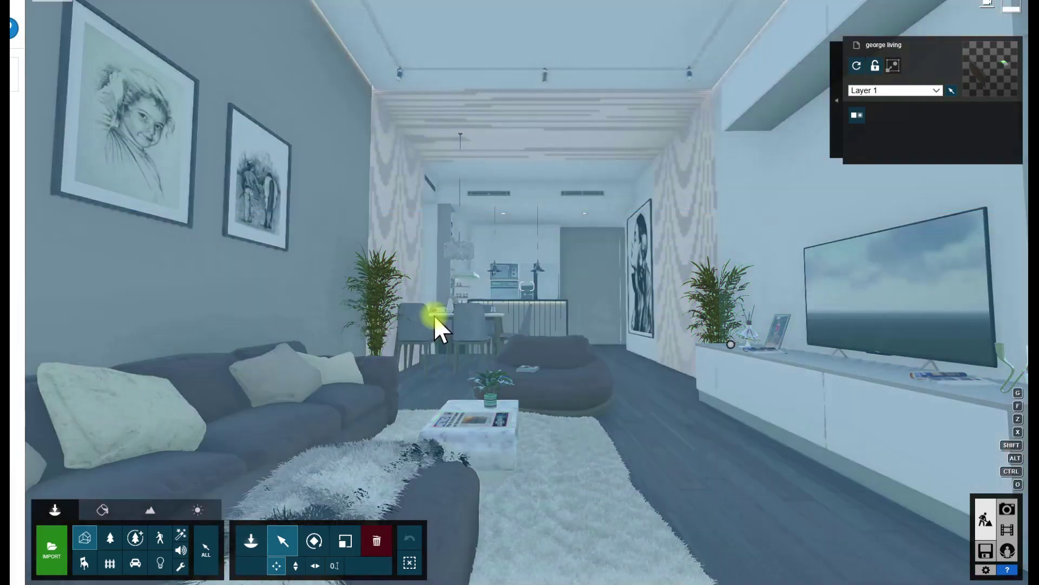
pyautogui.click(438, 314)
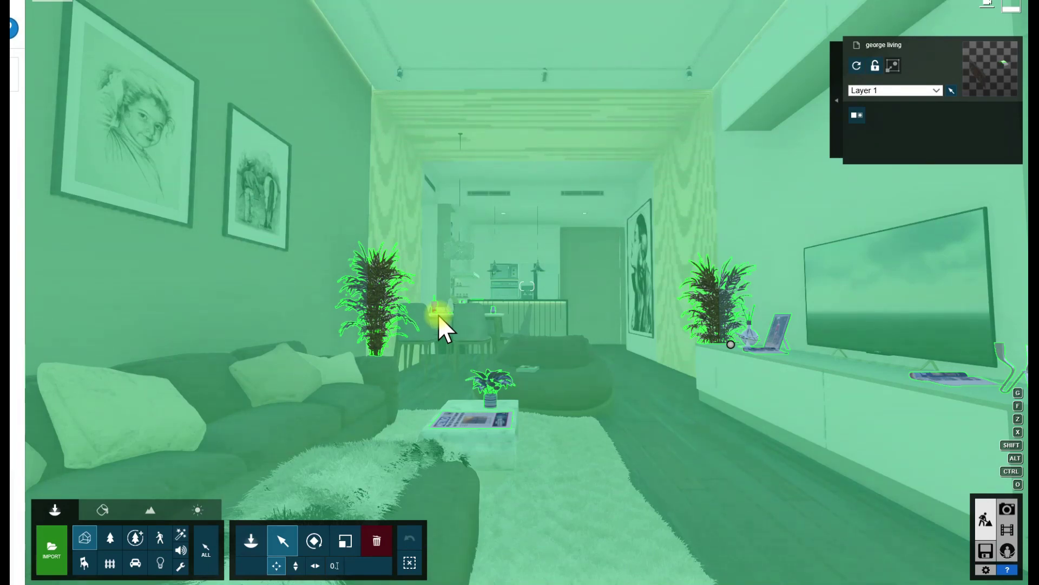
pyautogui.press('w')
pyautogui.moveTo(438, 316)
pyautogui.mouseDown(button='right')
pyautogui.moveTo(546, 418)
pyautogui.moveTo(546, 314)
pyautogui.moveTo(671, 325)
pyautogui.moveTo(741, 374)
pyautogui.mouseUp(button='right')
pyautogui.press('w')
pyautogui.moveTo(527, 285); pyautogui.dragTo(401, 252, button='right')
pyautogui.press('s')
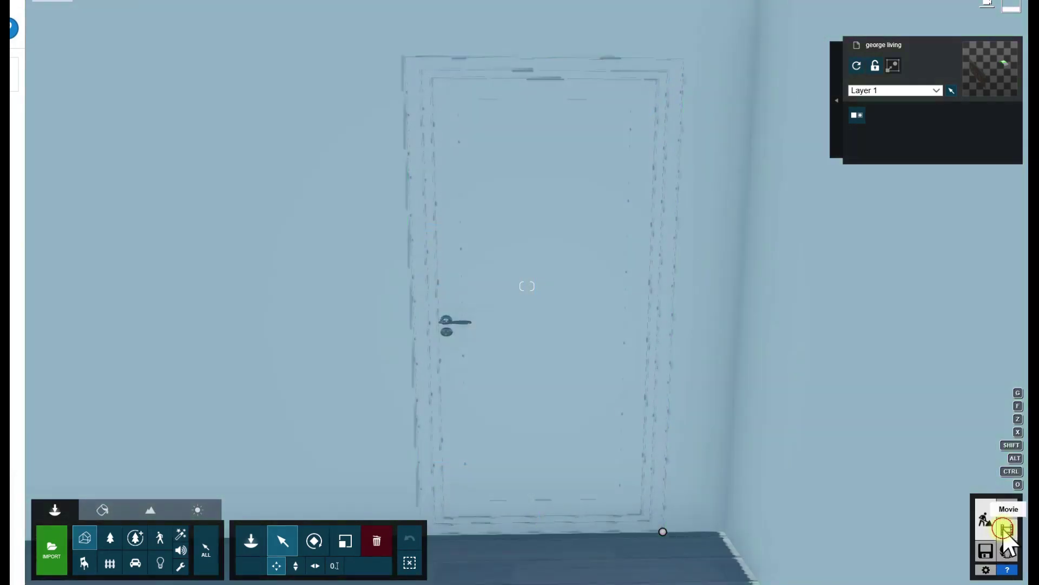
# - Open the first movie clip for editing and delete its second camera keyframe, the kitchen view
pyautogui.click(1007, 529)
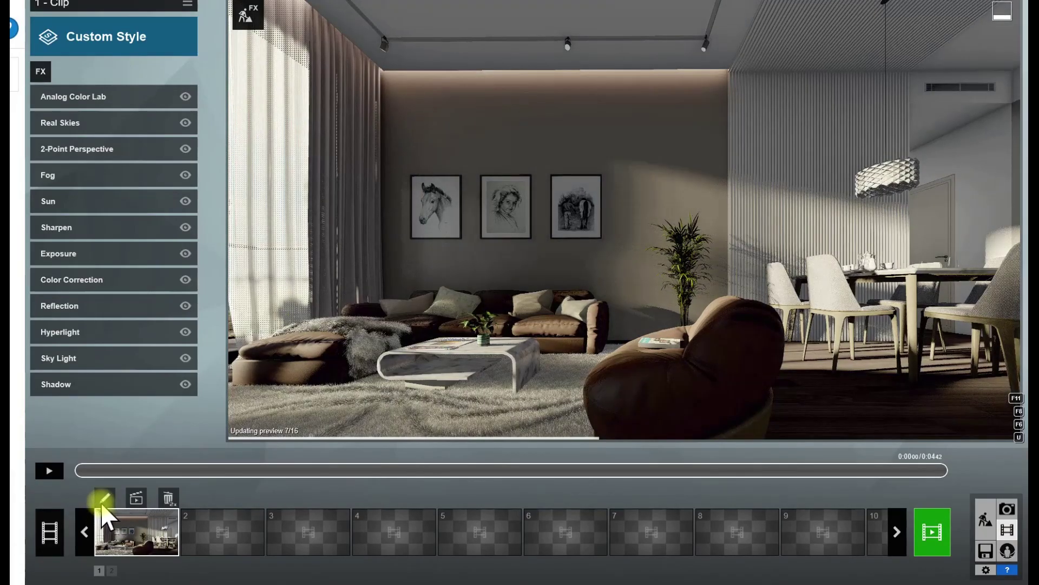
pyautogui.click(102, 502)
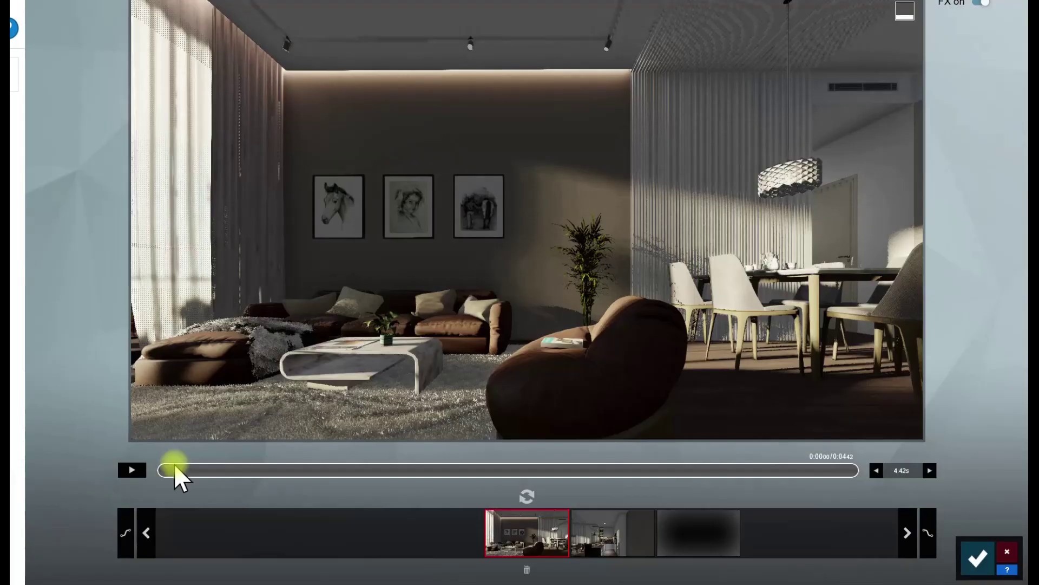
pyautogui.press('w')
pyautogui.moveTo(366, 298); pyautogui.dragTo(527, 271, button='right')
pyautogui.press('w')
pyautogui.moveTo(527, 216); pyautogui.dragTo(730, 216, button='right')
pyautogui.moveTo(527, 216); pyautogui.dragTo(552, 216, button='right')
pyautogui.press('w')
pyautogui.press('w')
pyautogui.press('s')
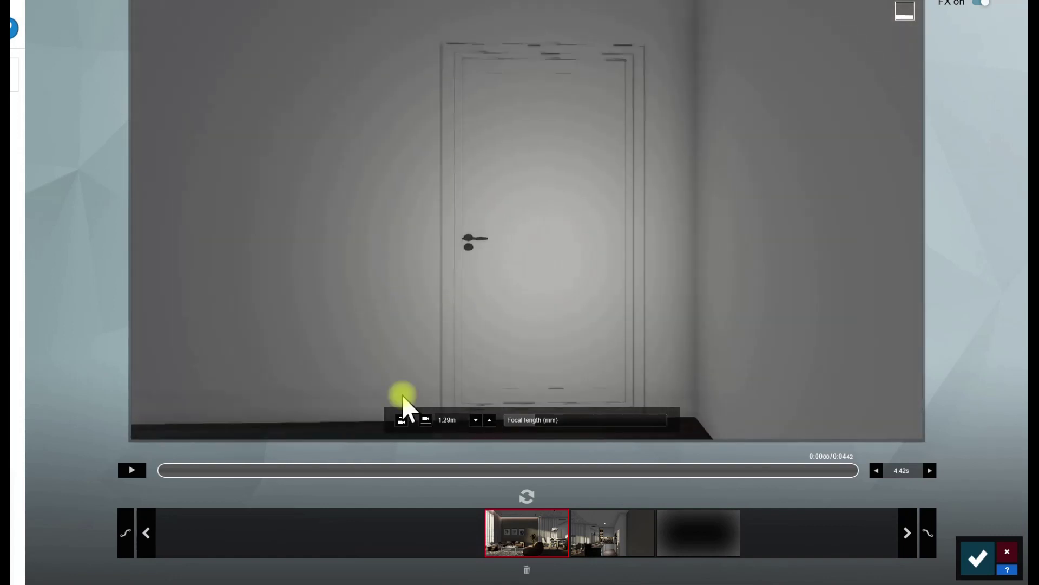
pyautogui.click(614, 548)
pyautogui.click(613, 568)
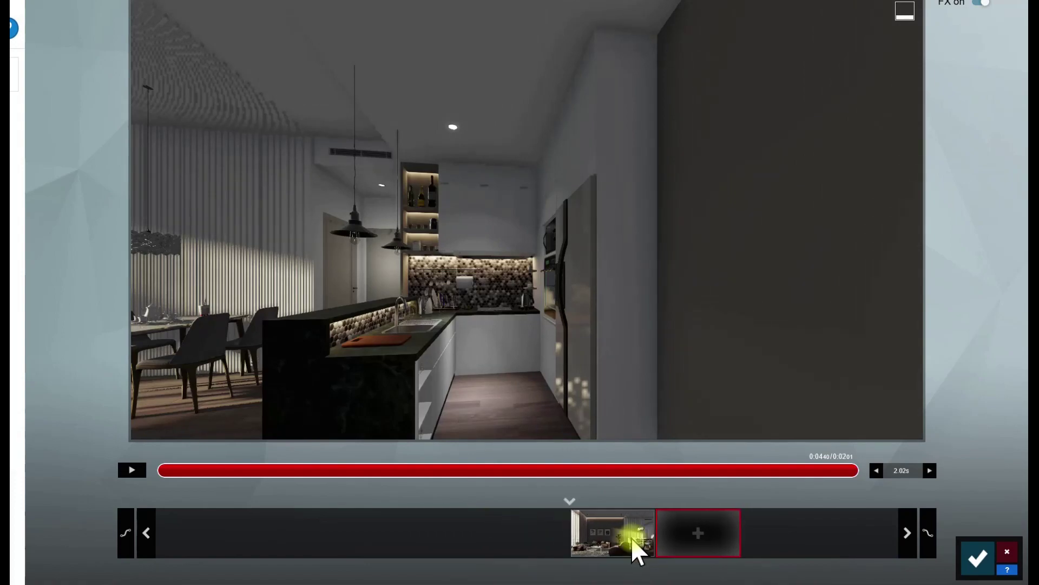
# - Reframe the remaining camera keyframe to face the closed entrance door, update it and save the clip
pyautogui.moveTo(487, 221); pyautogui.dragTo(595, 216, button='right')
pyautogui.press('w')
pyautogui.press('w')
pyautogui.moveTo(527, 217)
pyautogui.mouseDown(button='right')
pyautogui.moveTo(731, 228)
pyautogui.moveTo(622, 217)
pyautogui.moveTo(536, 227)
pyautogui.mouseUp(button='right')
pyautogui.press('w')
pyautogui.press('s')
pyautogui.press('s')
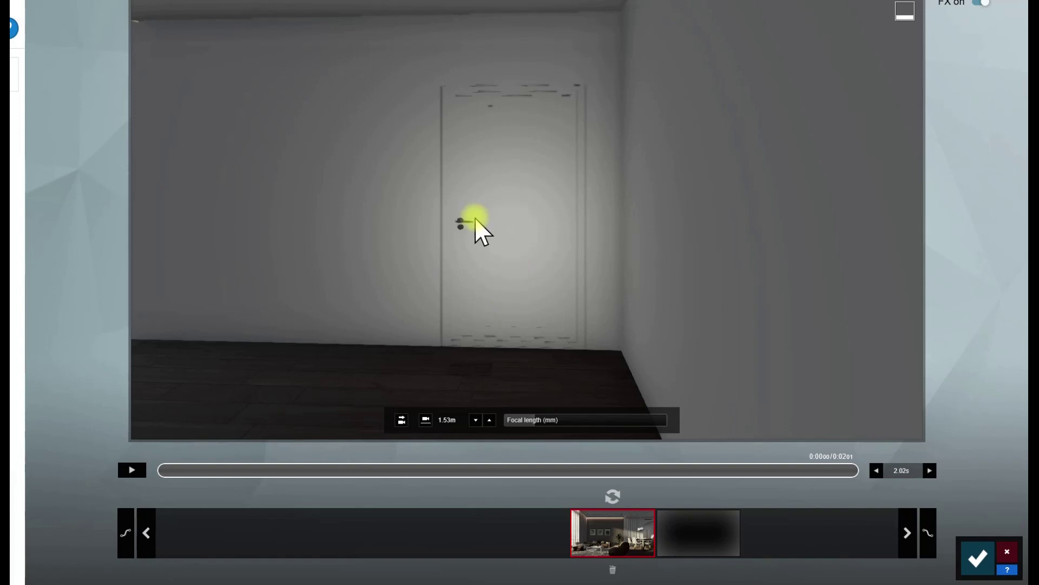
pyautogui.click(608, 502)
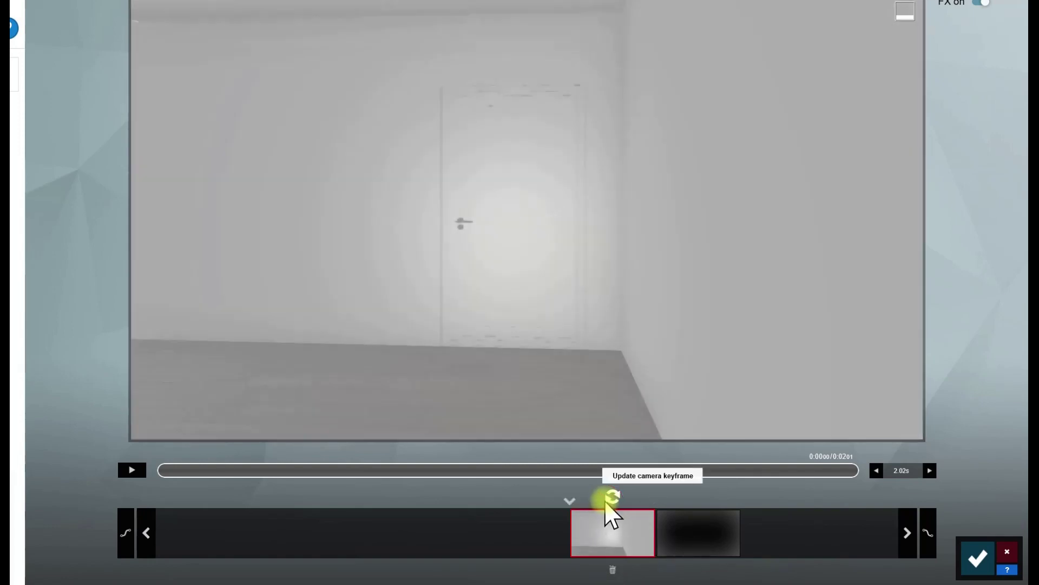
pyautogui.click(977, 557)
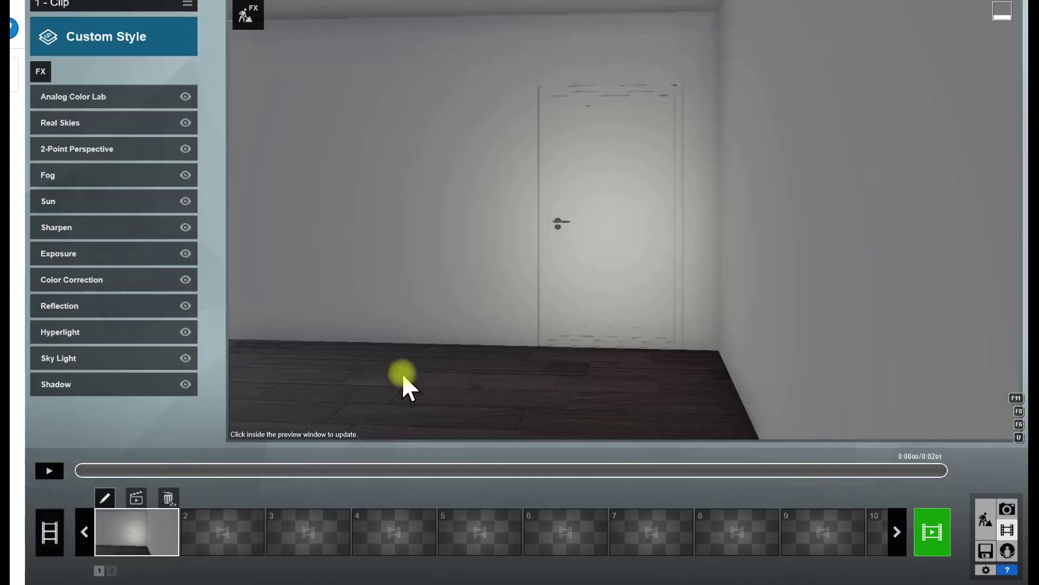
# - Return to build mode, try moving the door away from its opening, and undo the move
pyautogui.click(983, 533)
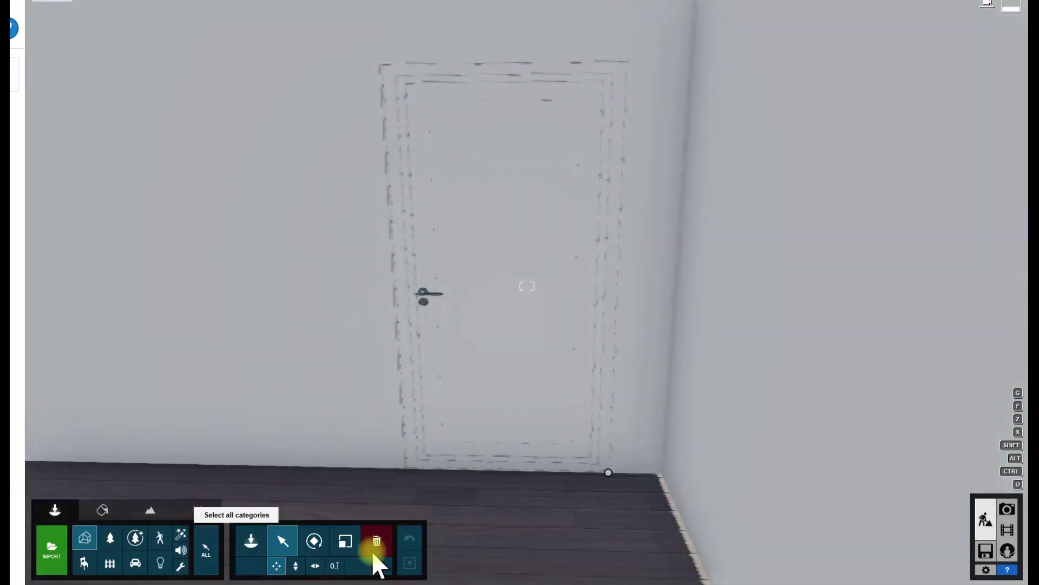
pyautogui.click(86, 539)
pyautogui.click(88, 126)
pyautogui.click(287, 541)
pyautogui.click(598, 462)
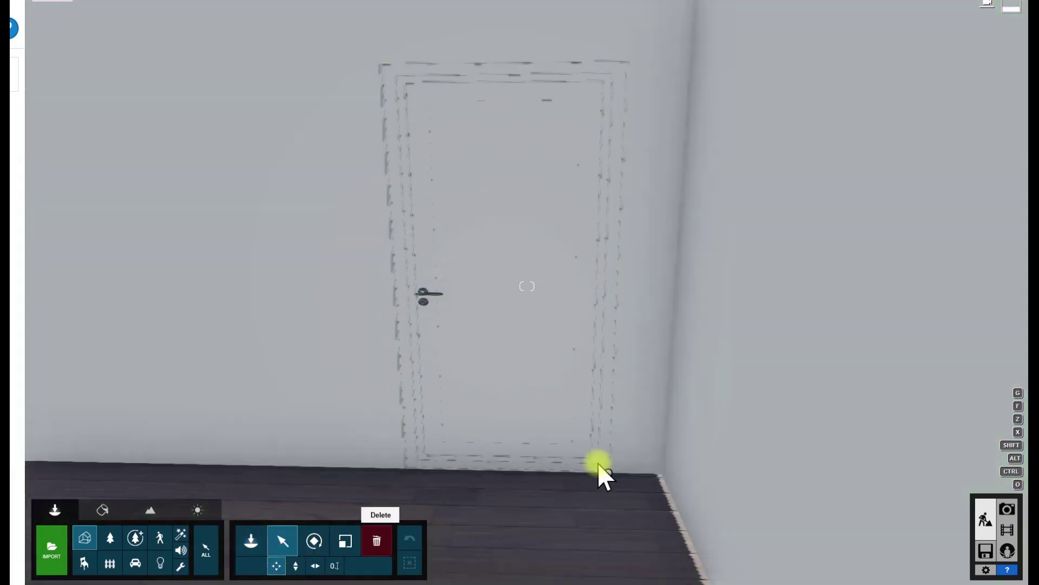
pyautogui.moveTo(608, 472); pyautogui.dragTo(440, 529)
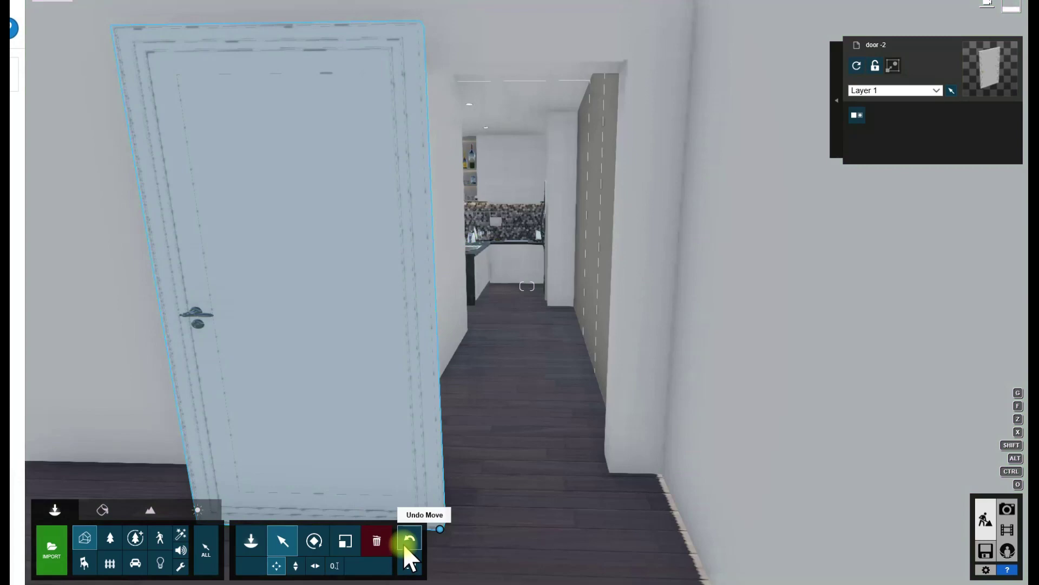
pyautogui.click(403, 544)
# - Examine the corridor behind the door leading to the kitchen, ending in front of the closed door
pyautogui.moveTo(550, 454); pyautogui.dragTo(528, 453, button='right')
pyautogui.press('w')
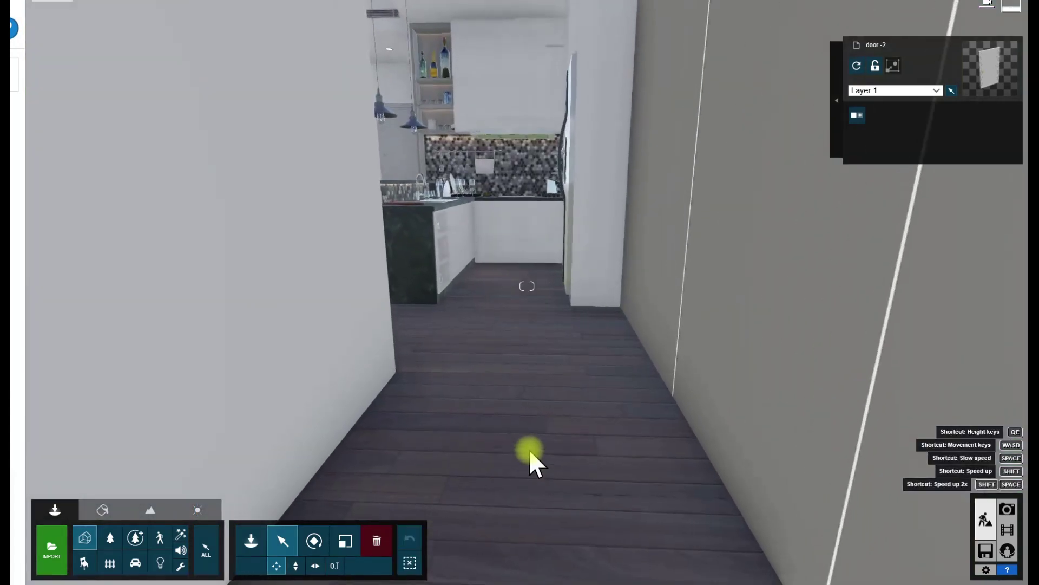
pyautogui.press('s')
pyautogui.moveTo(566, 323); pyautogui.dragTo(548, 353, button='right')
pyautogui.press('s')
pyautogui.press('w')
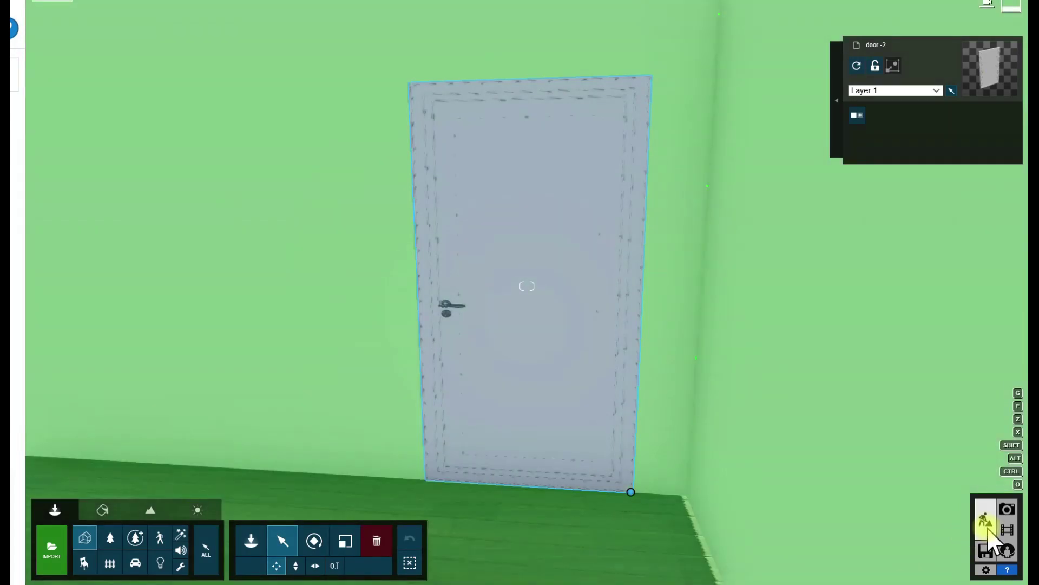
# - Reopen the first movie clip and update its camera keyframe with a closer view of the door
pyautogui.click(1014, 534)
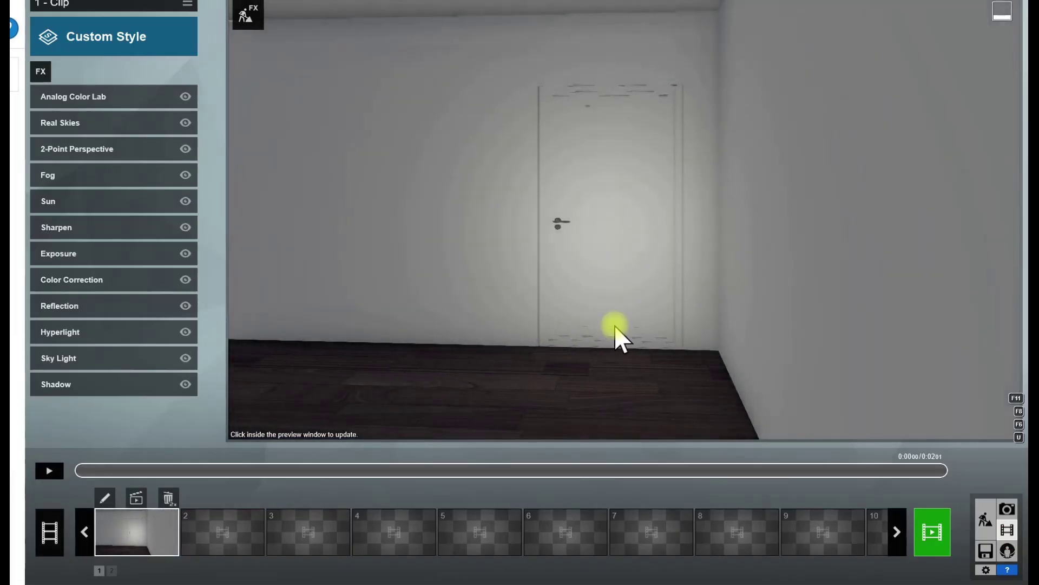
pyautogui.click(104, 497)
pyautogui.moveTo(479, 269); pyautogui.dragTo(443, 268, button='right')
pyautogui.scroll(2, 477, 270)
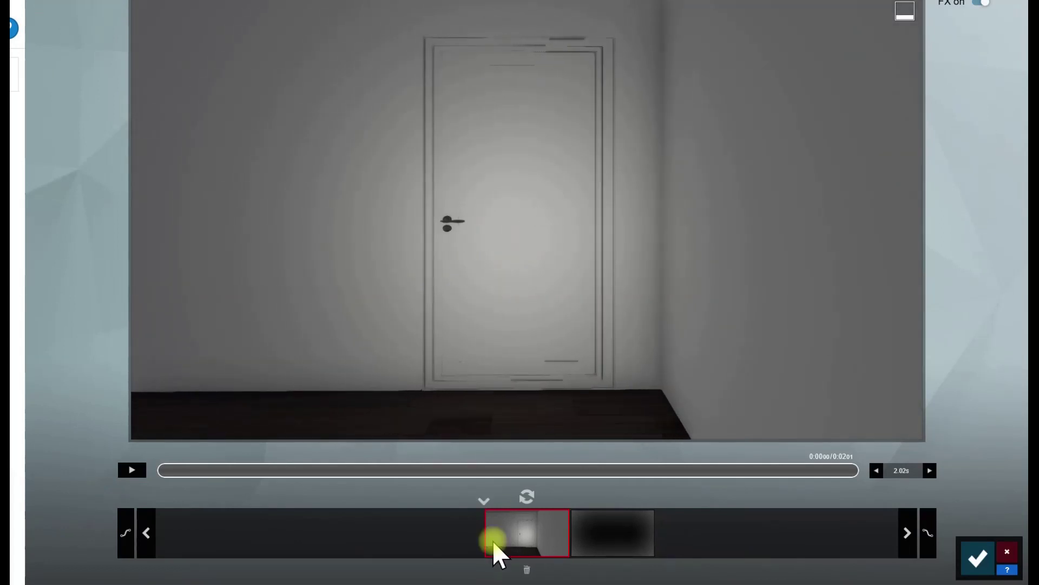
pyautogui.press('w')
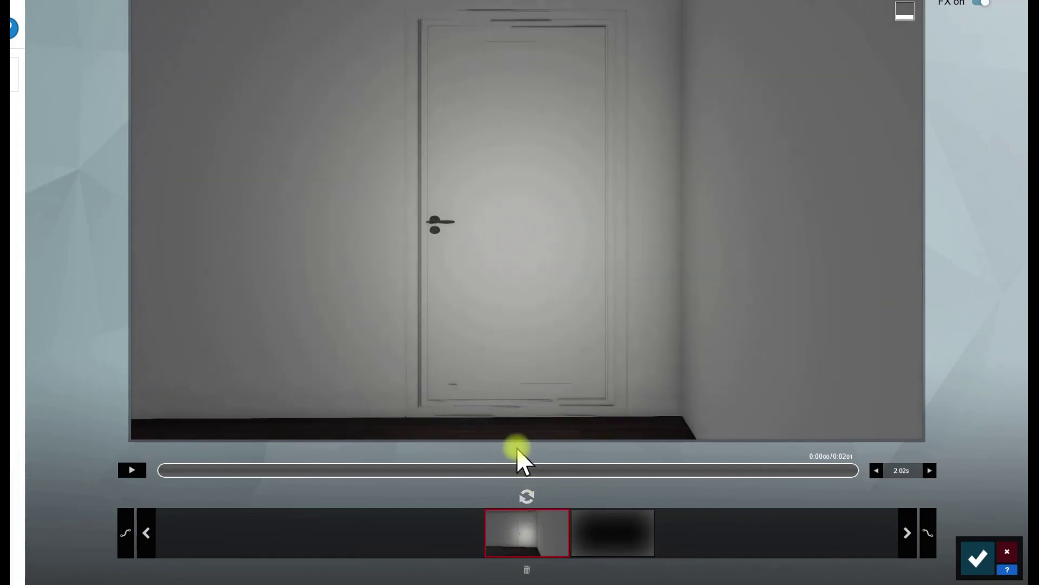
pyautogui.click(526, 498)
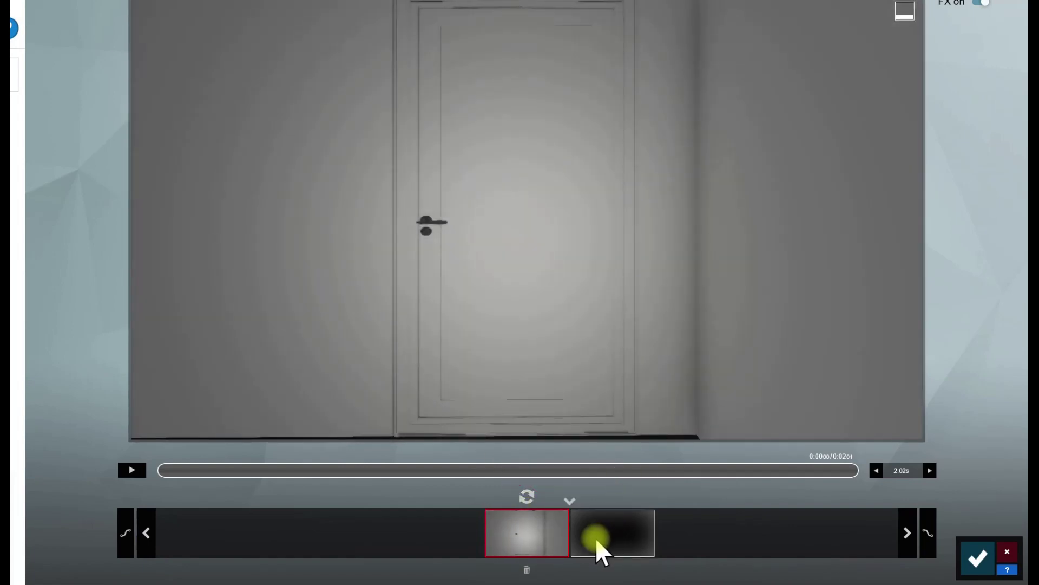
# - Add a second camera keyframe beyond the door, inside the corridor and looking toward the kitchen
pyautogui.click(597, 539)
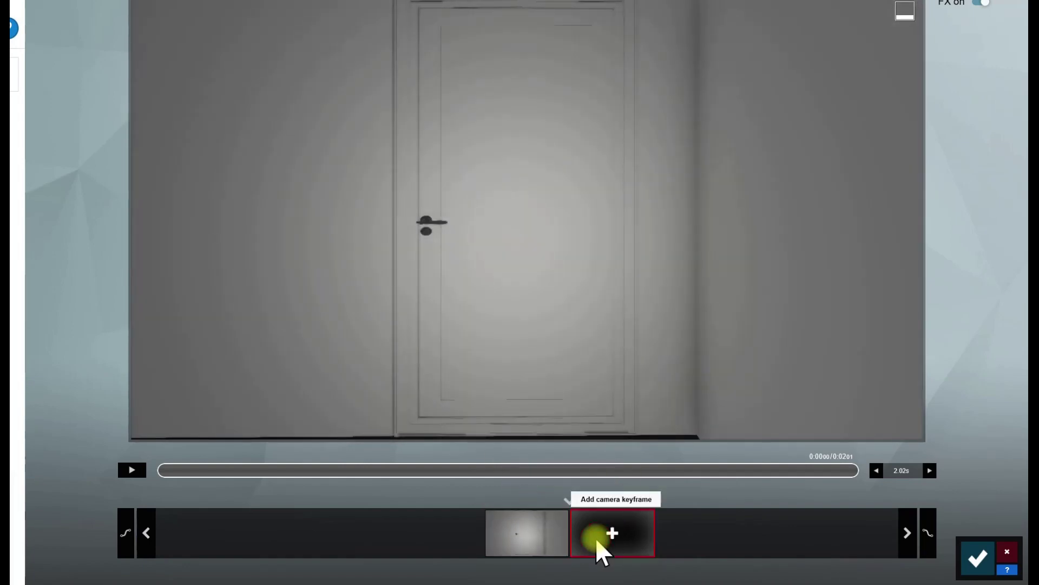
pyautogui.press('w')
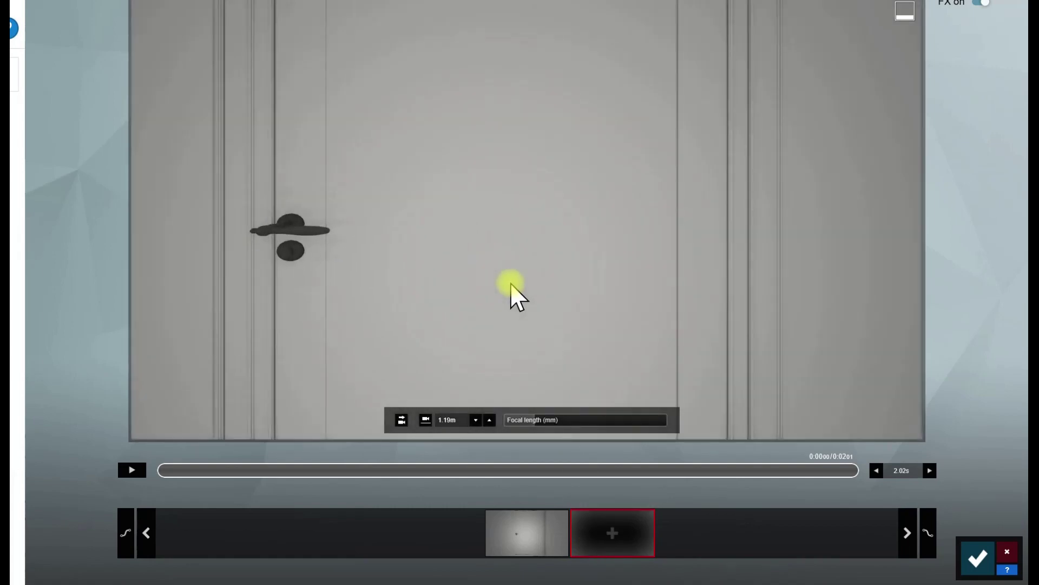
pyautogui.press('w')
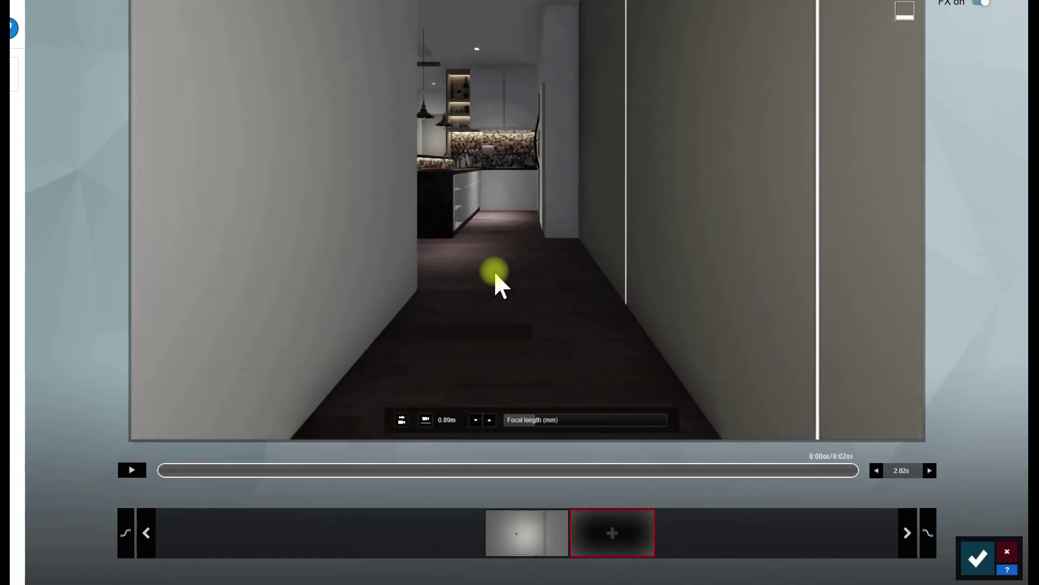
pyautogui.press('q')
pyautogui.press('w')
pyautogui.press('w')
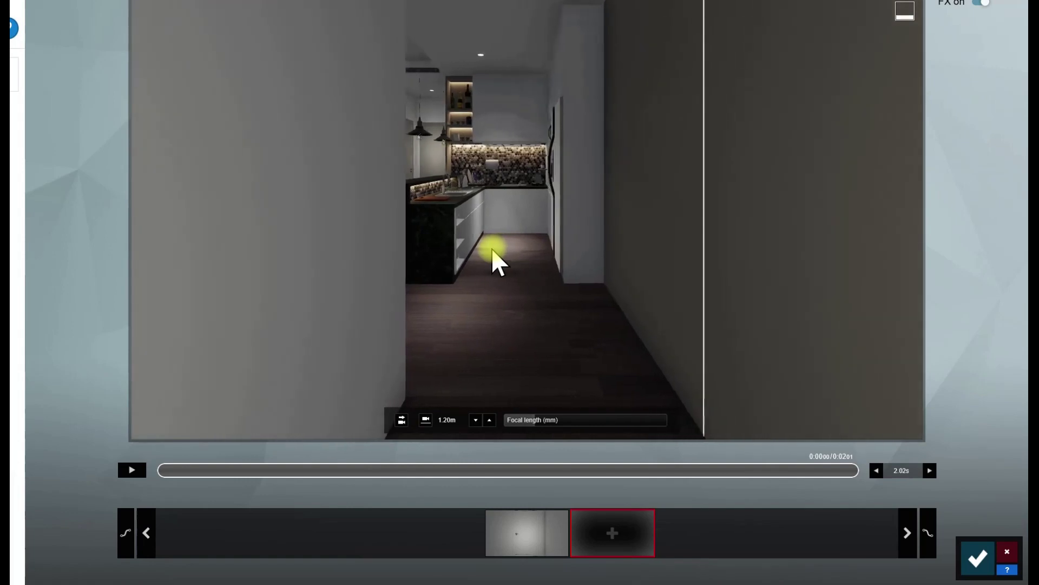
pyautogui.press('w')
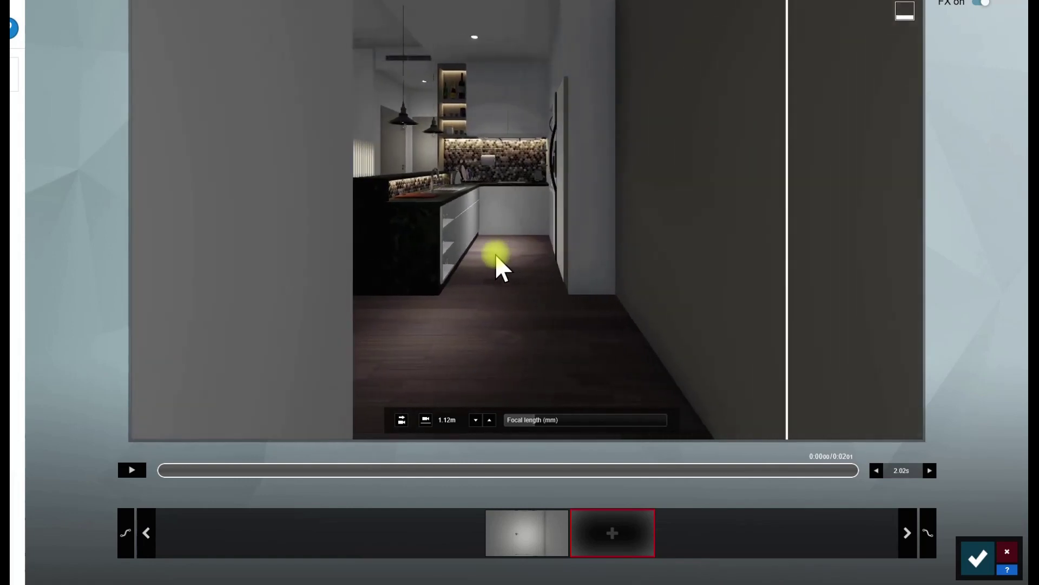
pyautogui.click(620, 548)
# - Preview the camera path from the door keyframe and save the clip
pyautogui.click(452, 541)
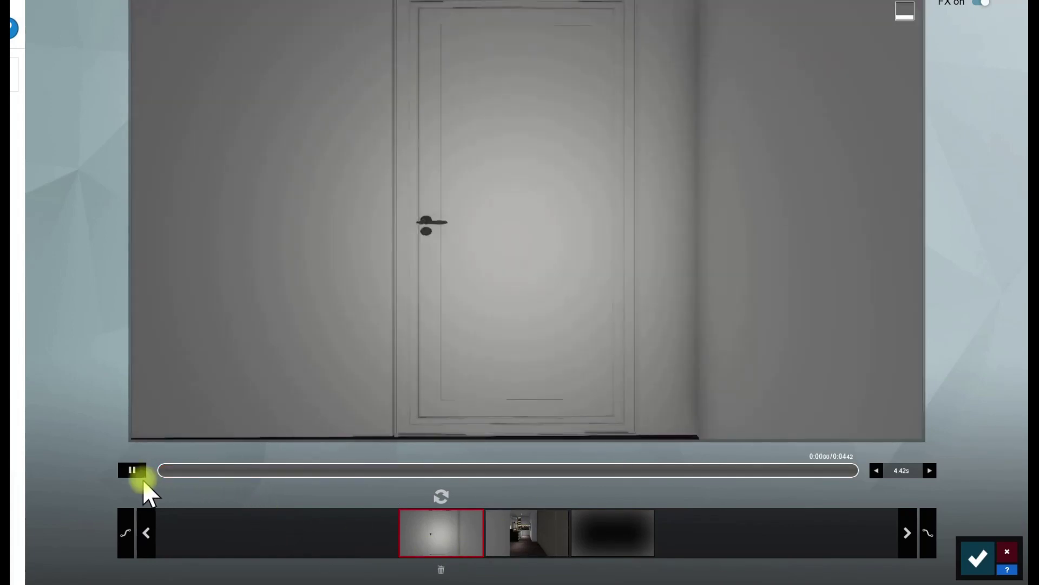
pyautogui.click(132, 470)
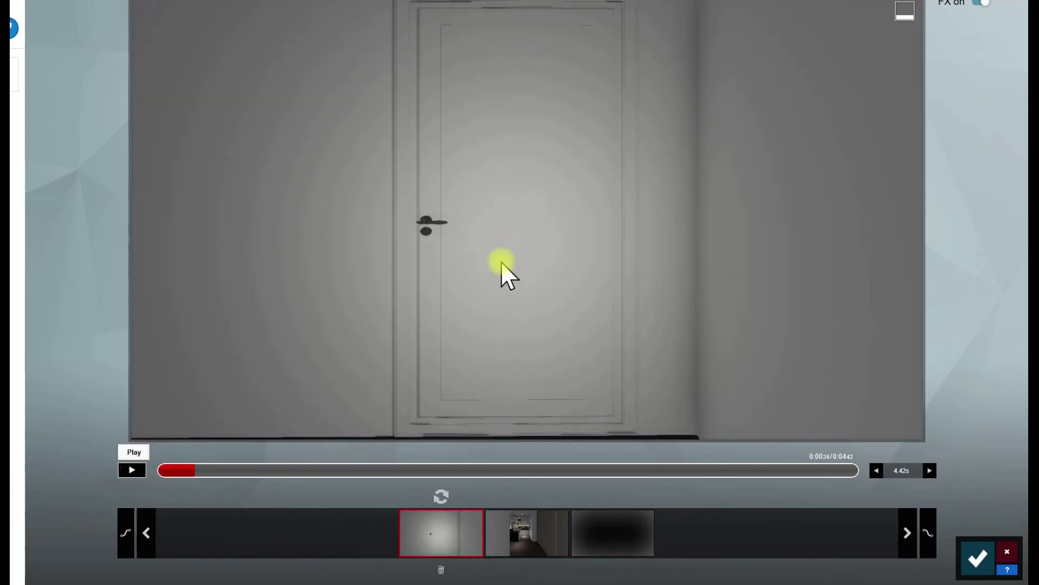
pyautogui.click(161, 470)
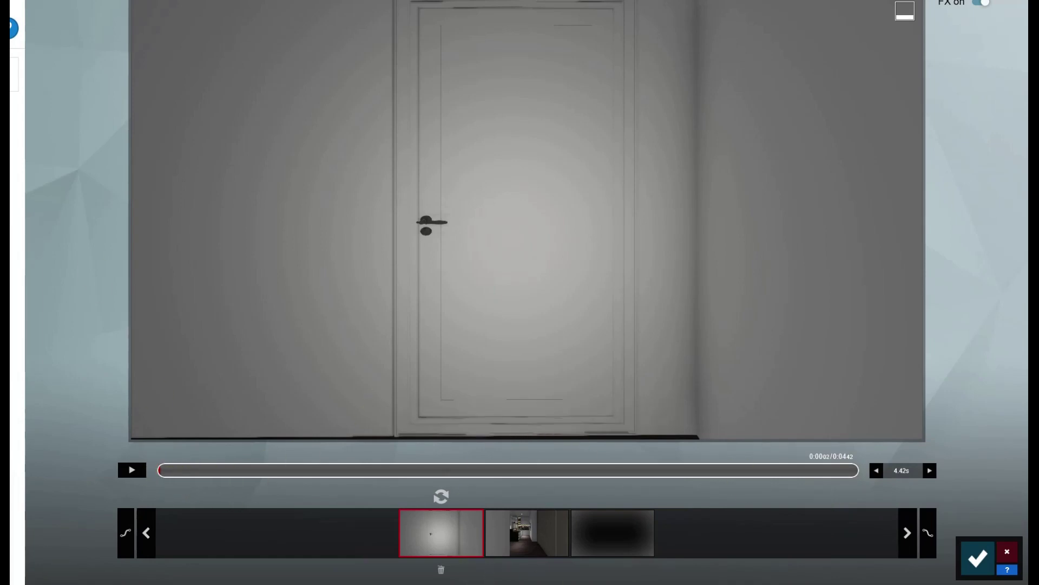
pyautogui.click(974, 561)
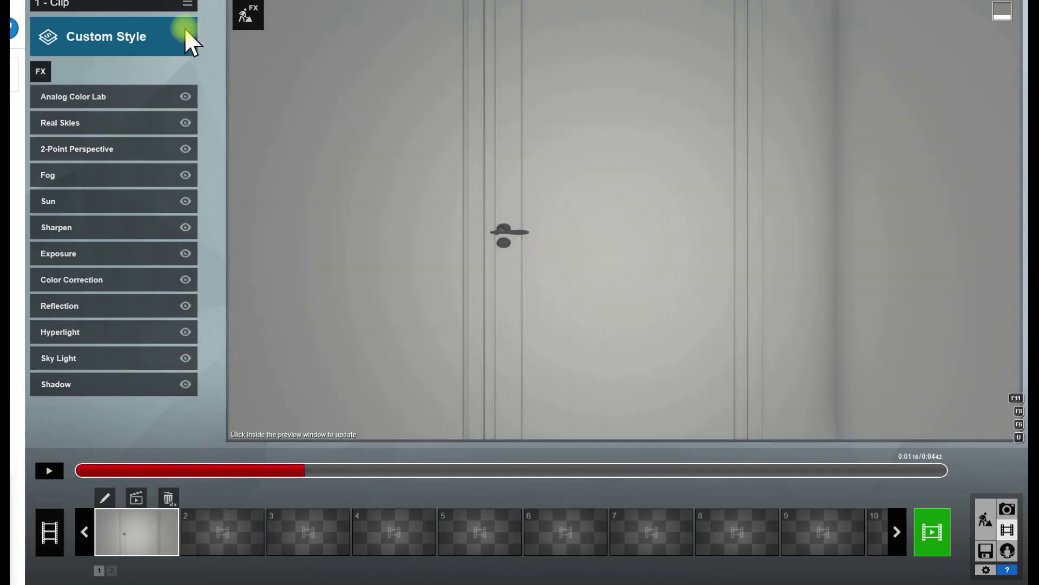
# - Add the Advanced Move animation effect to the clip and open it for editing
pyautogui.click(40, 75)
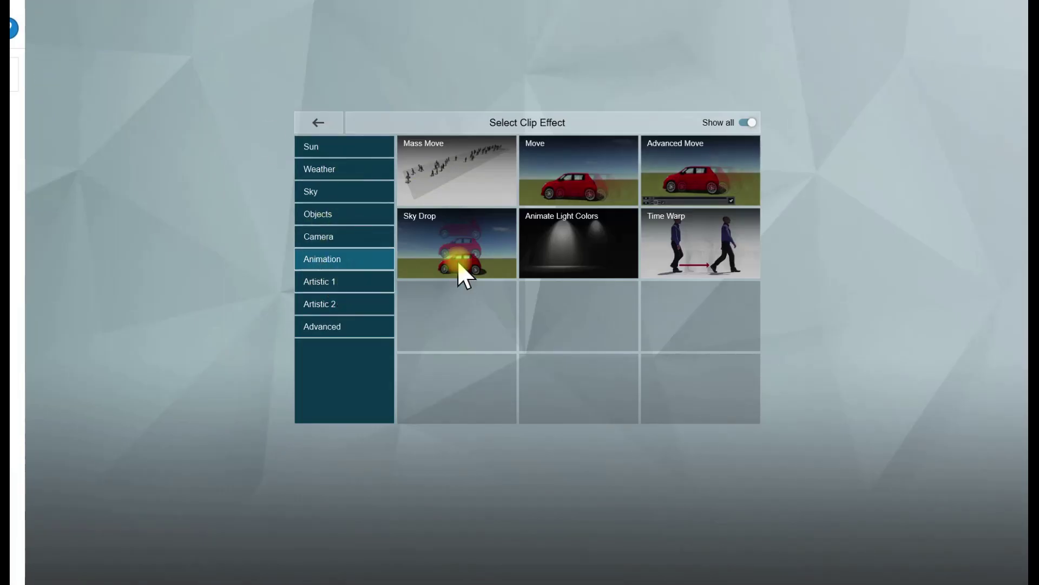
pyautogui.click(700, 172)
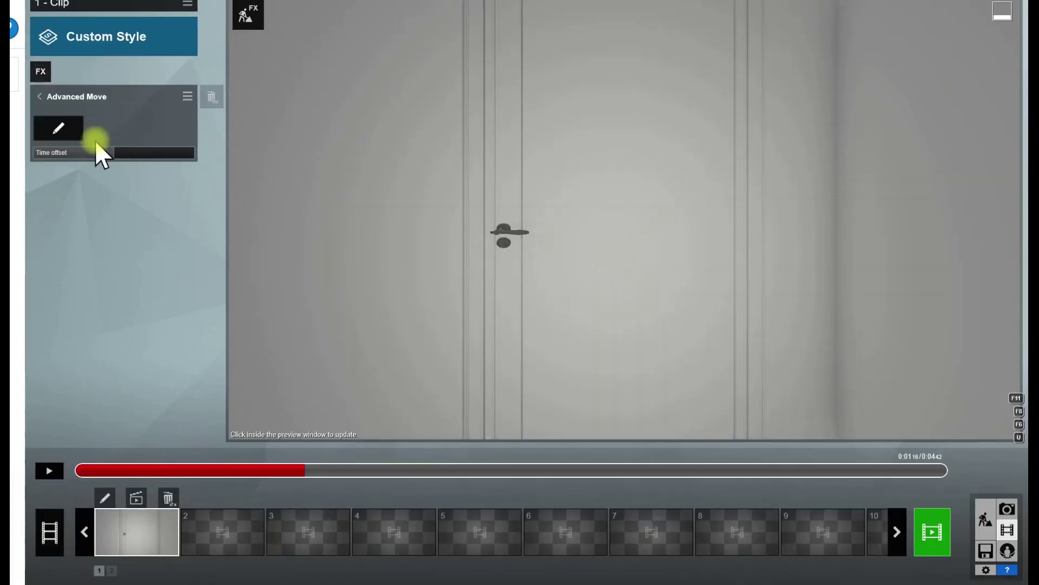
pyautogui.click(46, 129)
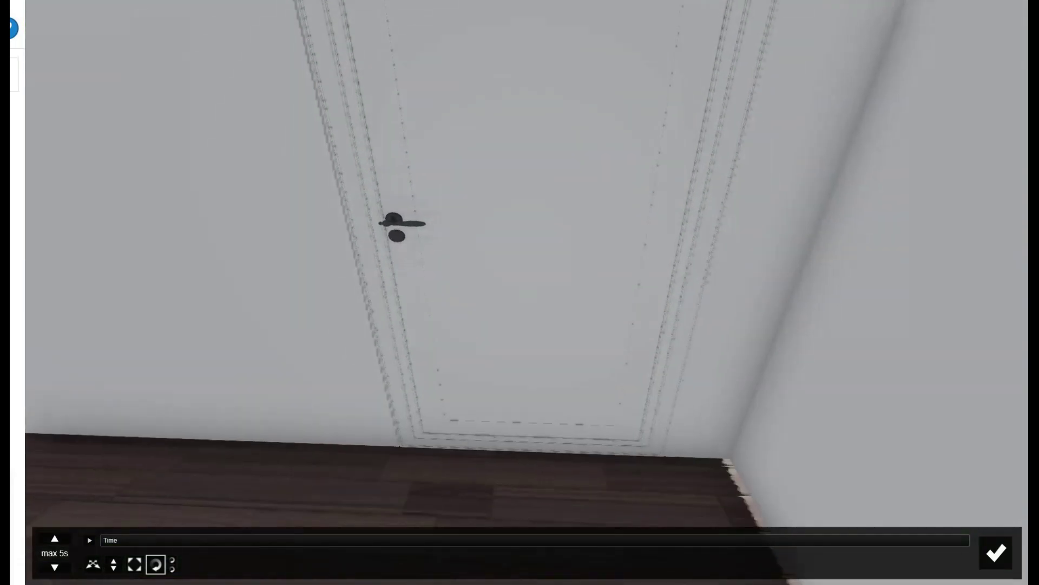
# - Select the door by its hinge-side node, test its opening rotation, and set it closed at the start of the timeline
pyautogui.moveTo(473, 217); pyautogui.dragTo(383, 389, button='right')
pyautogui.scroll(-2, 547, 509)
pyautogui.click(108, 542)
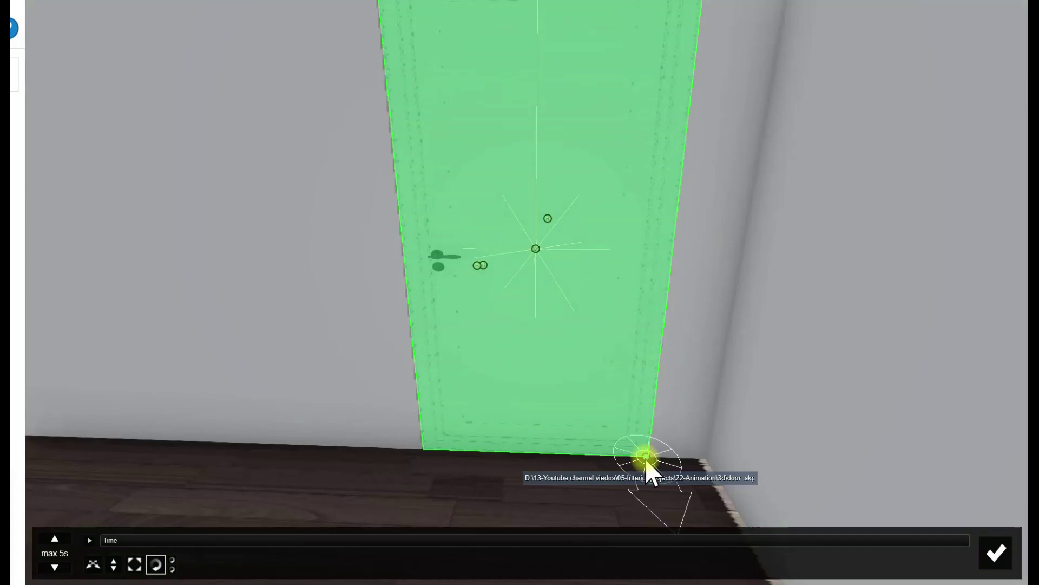
pyautogui.click(639, 466)
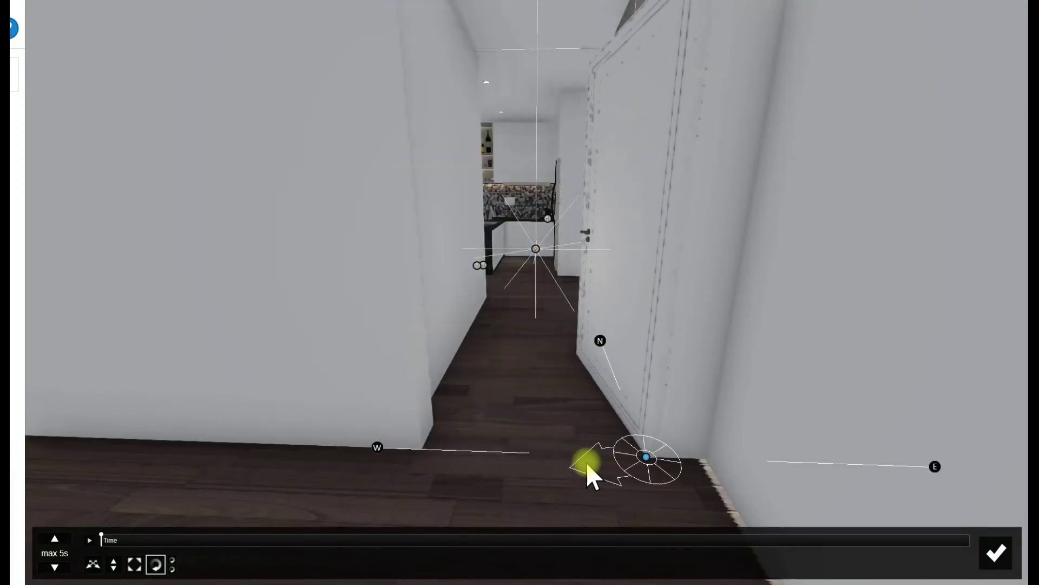
pyautogui.moveTo(594, 465); pyautogui.dragTo(654, 482)
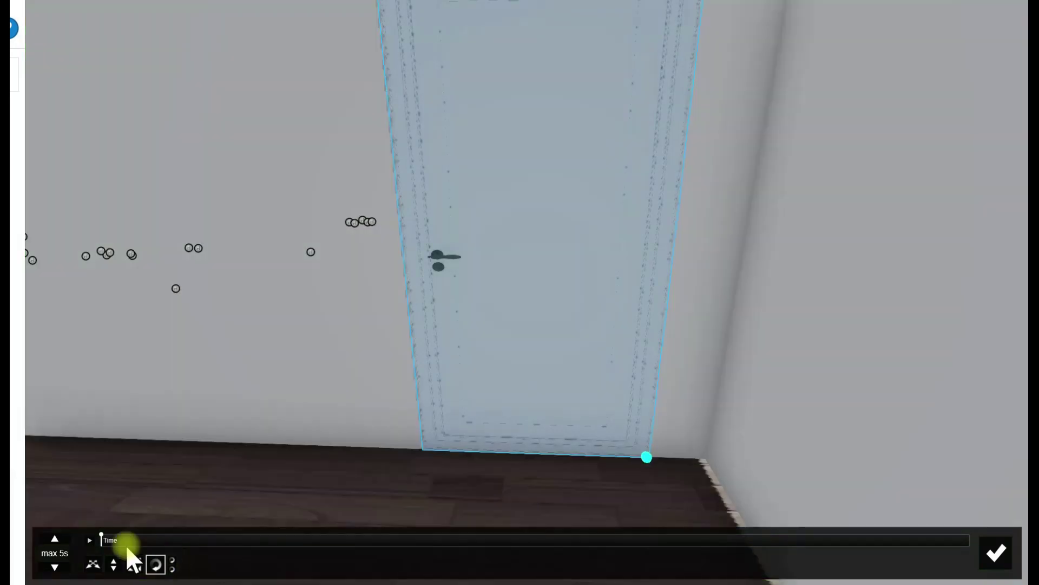
# - Rotate the door open at the end of the 5 s timeline, preview the swing, and save the Advanced Move animation
pyautogui.moveTo(104, 541); pyautogui.dragTo(702, 540)
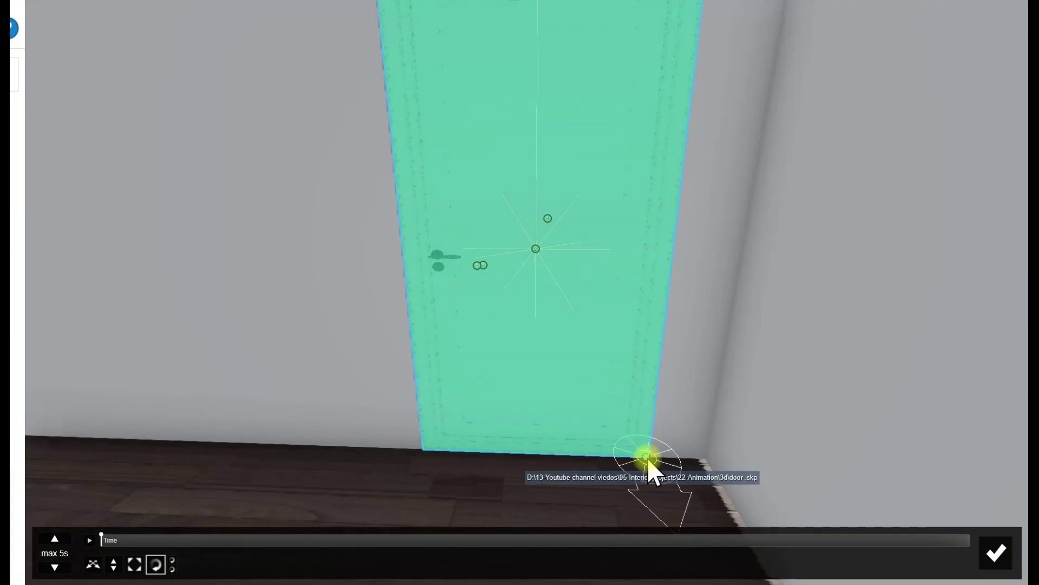
pyautogui.moveTo(653, 474)
pyautogui.mouseDown()
pyautogui.moveTo(587, 473)
pyautogui.moveTo(579, 458)
pyautogui.mouseUp()
pyautogui.click(90, 541)
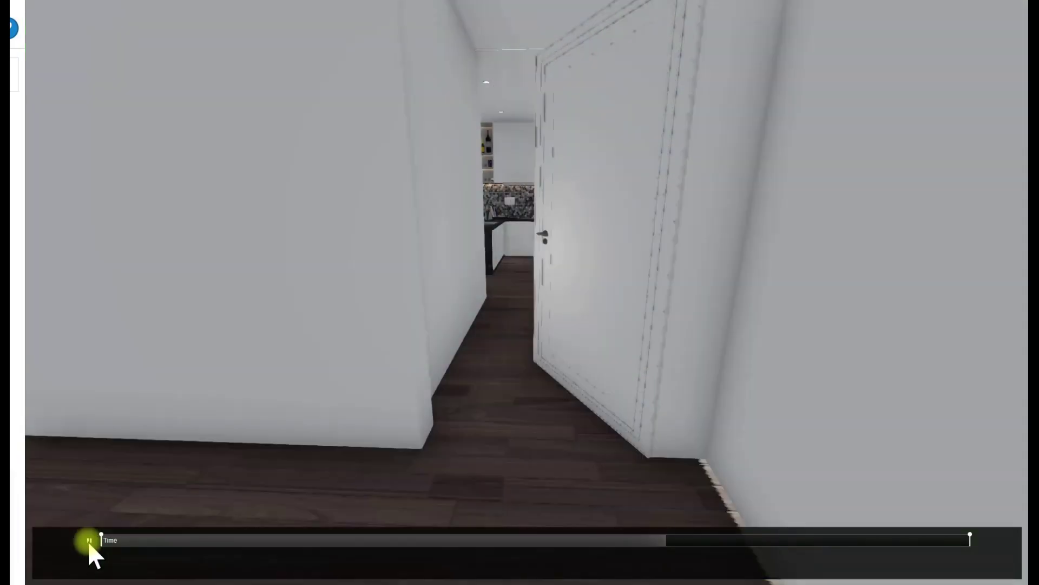
pyautogui.click(90, 539)
pyautogui.click(156, 564)
pyautogui.click(997, 554)
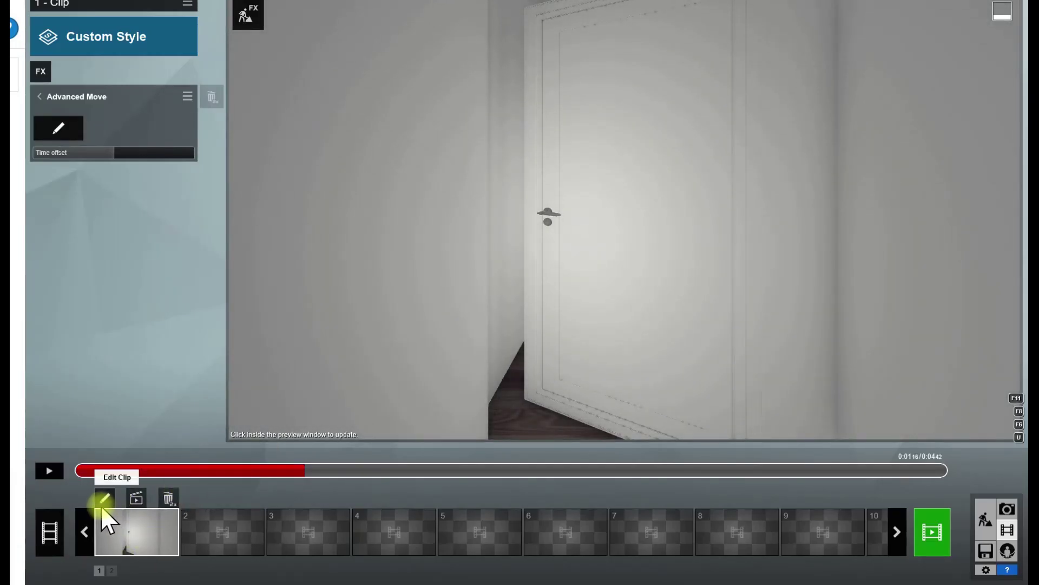
# - Open the clip for editing, preview the camera path with the door opening, and rewind to the start
pyautogui.click(102, 498)
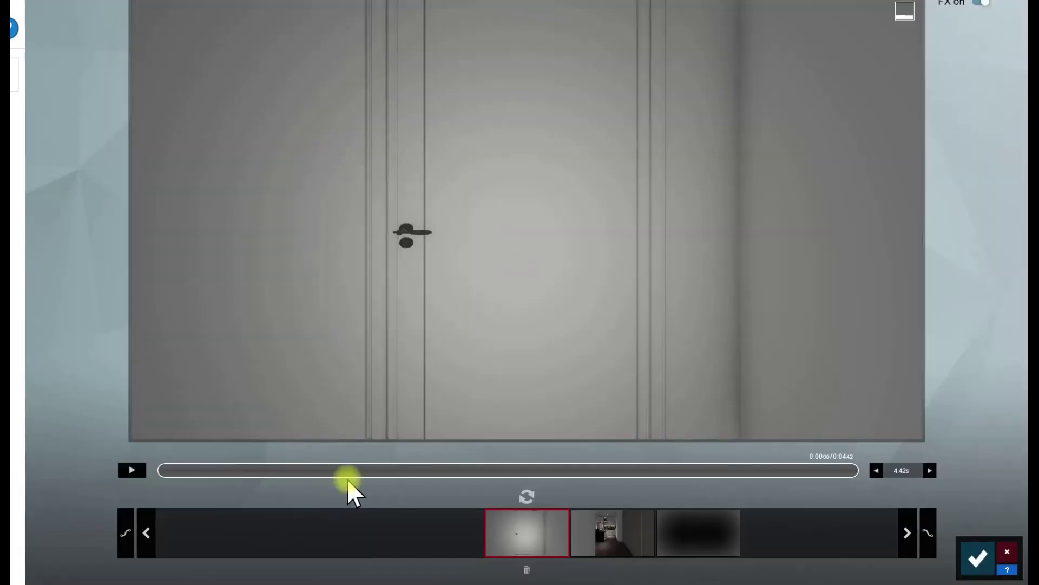
pyautogui.click(130, 468)
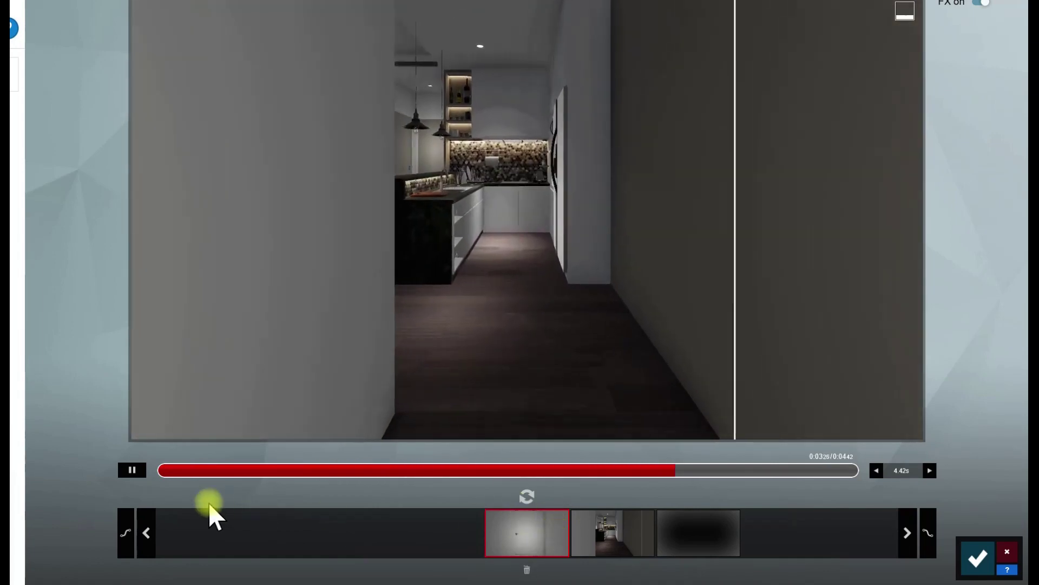
pyautogui.click(131, 470)
pyautogui.moveTo(477, 480); pyautogui.dragTo(159, 469)
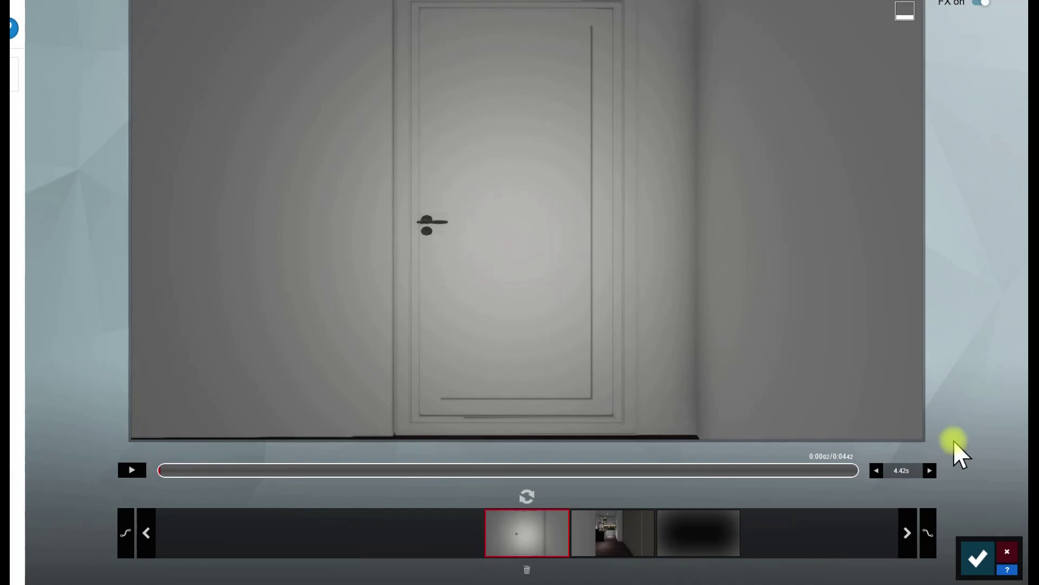
# - Lengthen the clip to 8.42 s and preview the slower camera movement
pyautogui.click(929, 470)
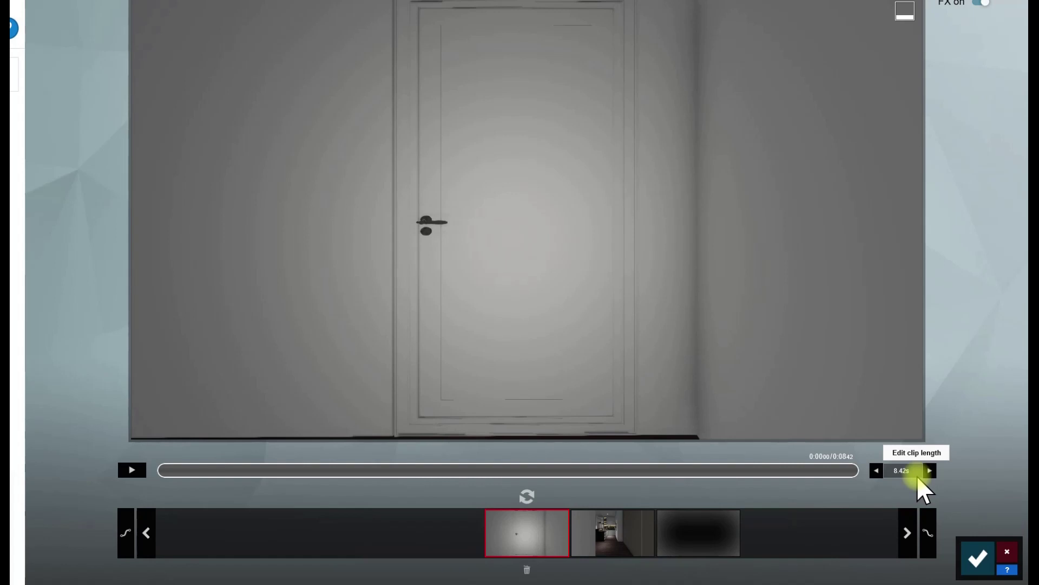
pyautogui.click(877, 471)
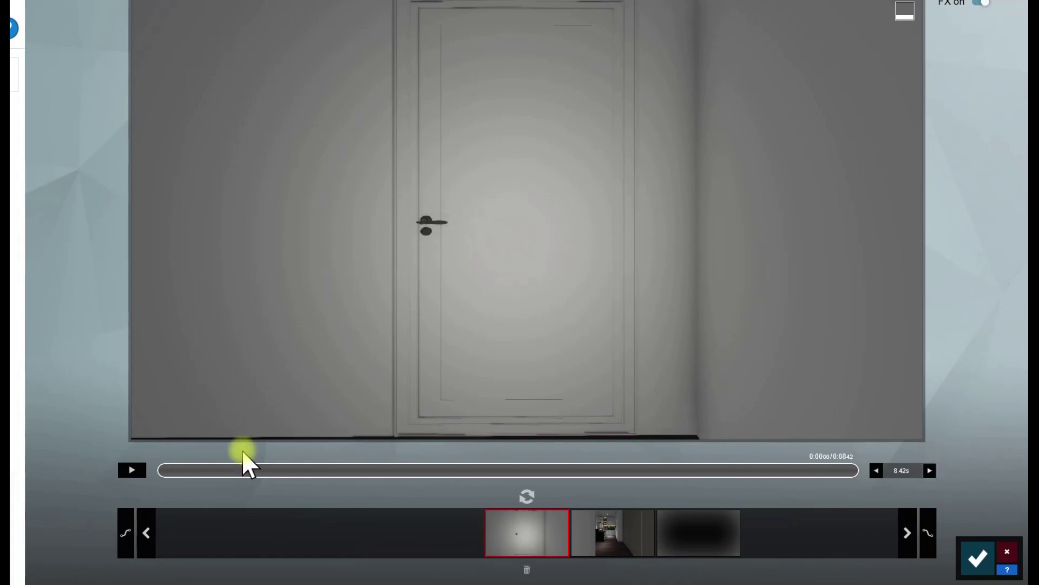
pyautogui.click(138, 471)
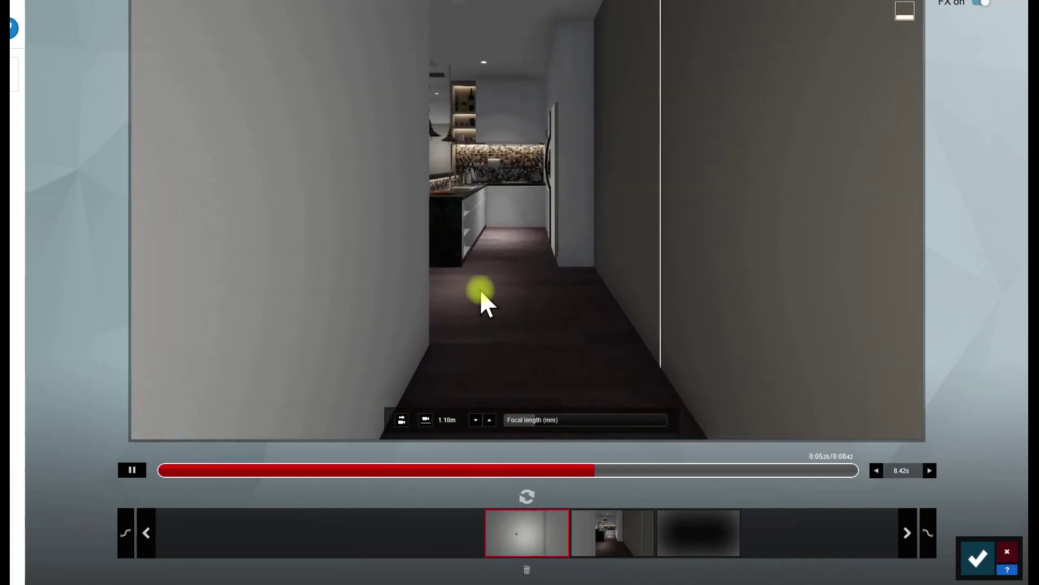
# - Shorten the clip to 4.42 s
pyautogui.click(876, 472)
pyautogui.click(875, 471)
pyautogui.click(876, 471)
pyautogui.click(876, 471)
pyautogui.click(876, 471)
# - Set the clip length to 8.42 s, save the clip, and scrub through the door opening
pyautogui.click(929, 470)
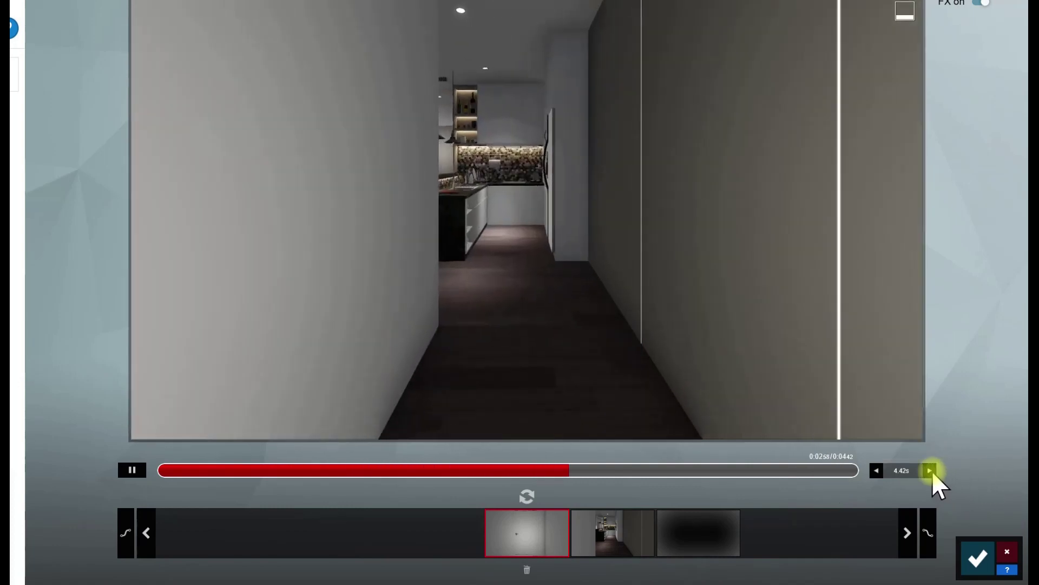
pyautogui.click(930, 470)
pyautogui.click(930, 471)
pyautogui.click(929, 471)
pyautogui.click(929, 471)
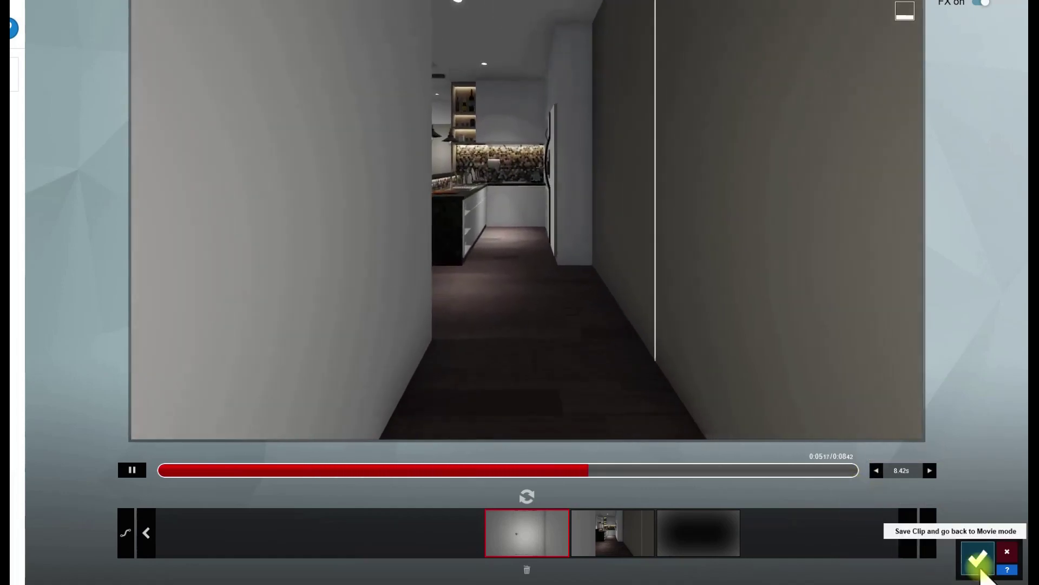
pyautogui.click(976, 557)
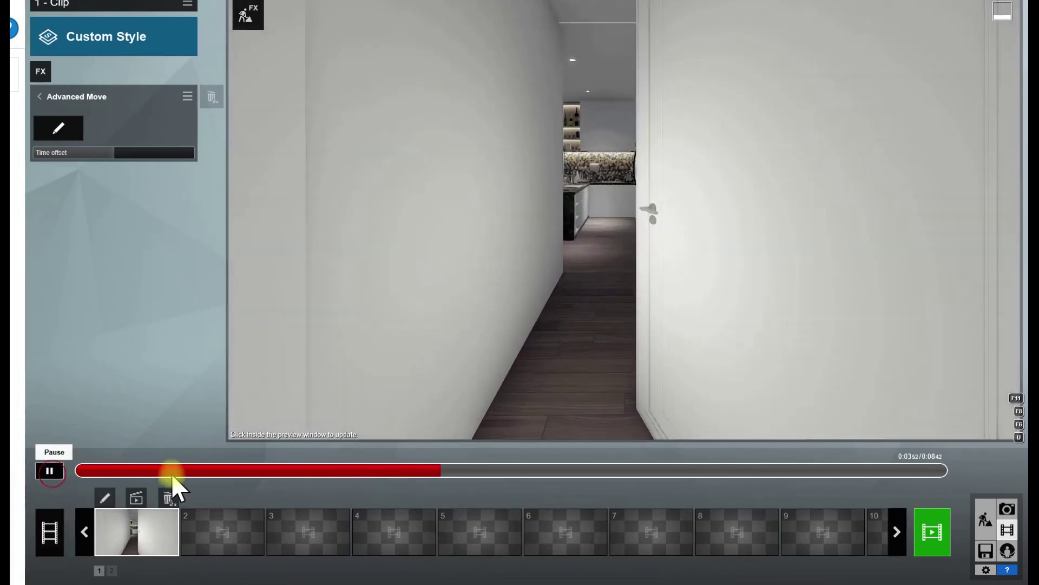
pyautogui.moveTo(171, 473); pyautogui.dragTo(77, 476)
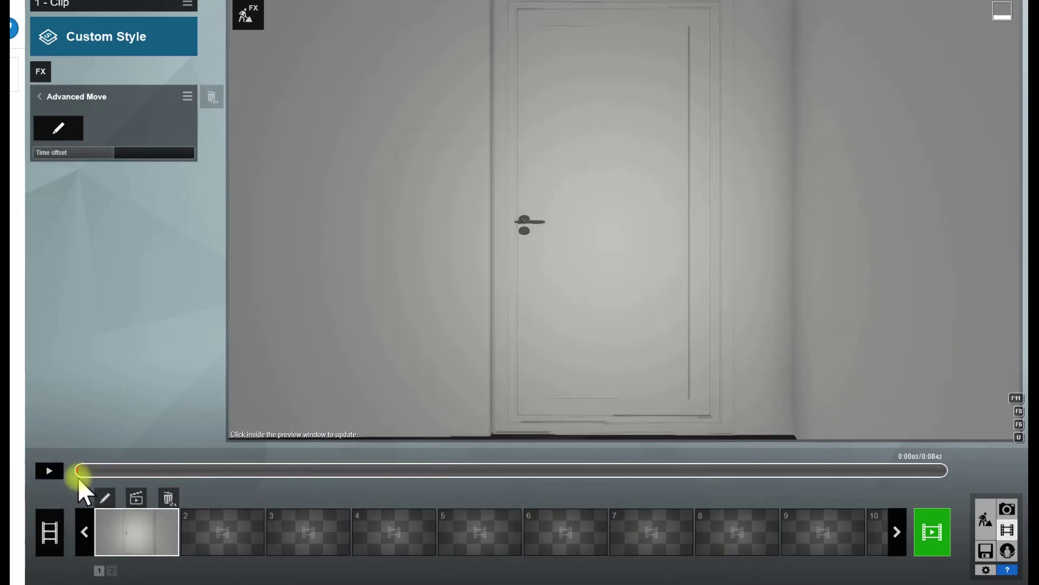
# - Start rendering the entire movie as a Full HD 1920x1080 MP4 file and cancel the rendering
pyautogui.click(932, 534)
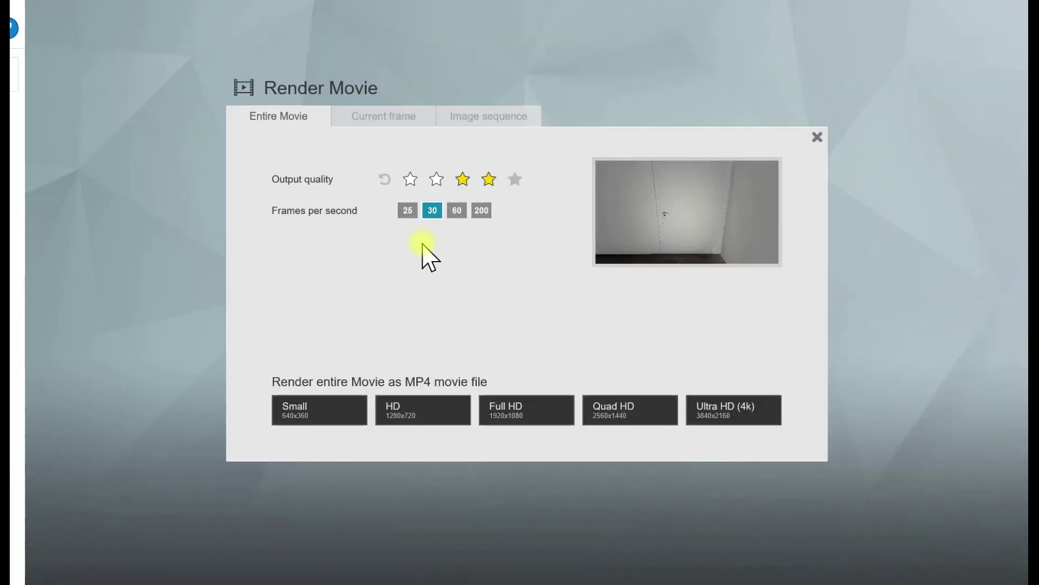
pyautogui.click(511, 417)
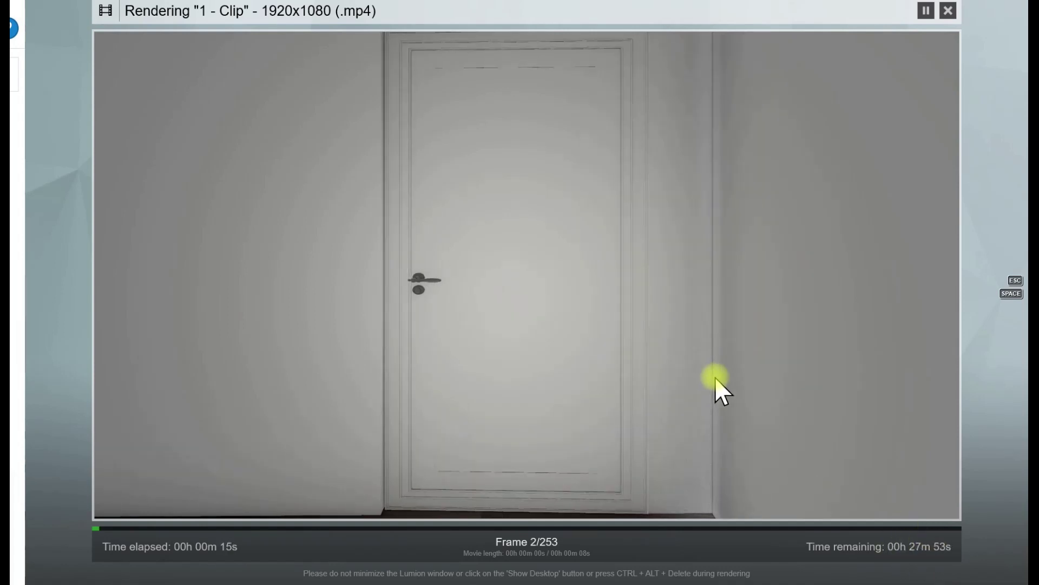
pyautogui.press('Escape')
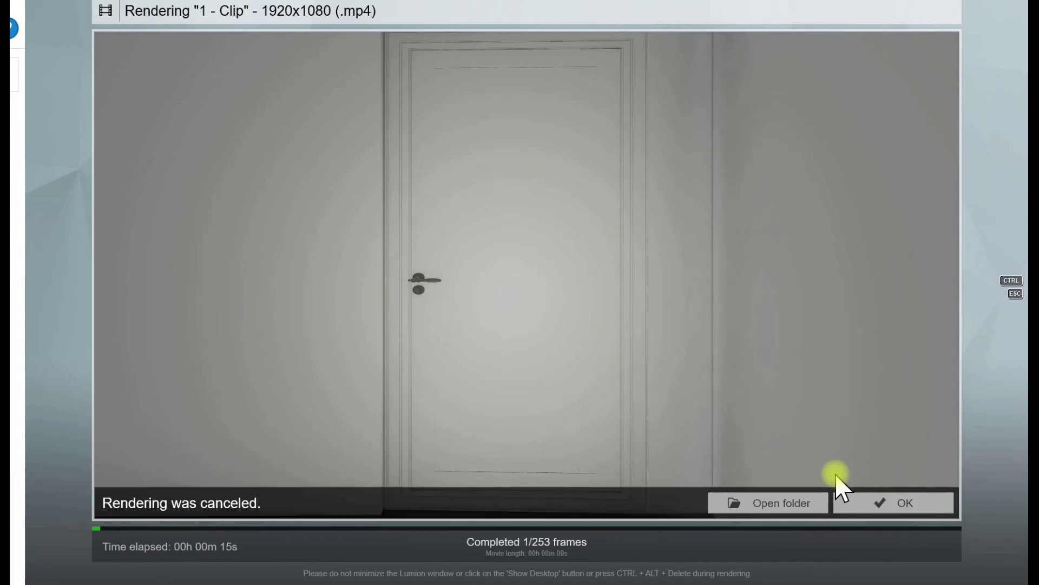
pyautogui.click(908, 503)
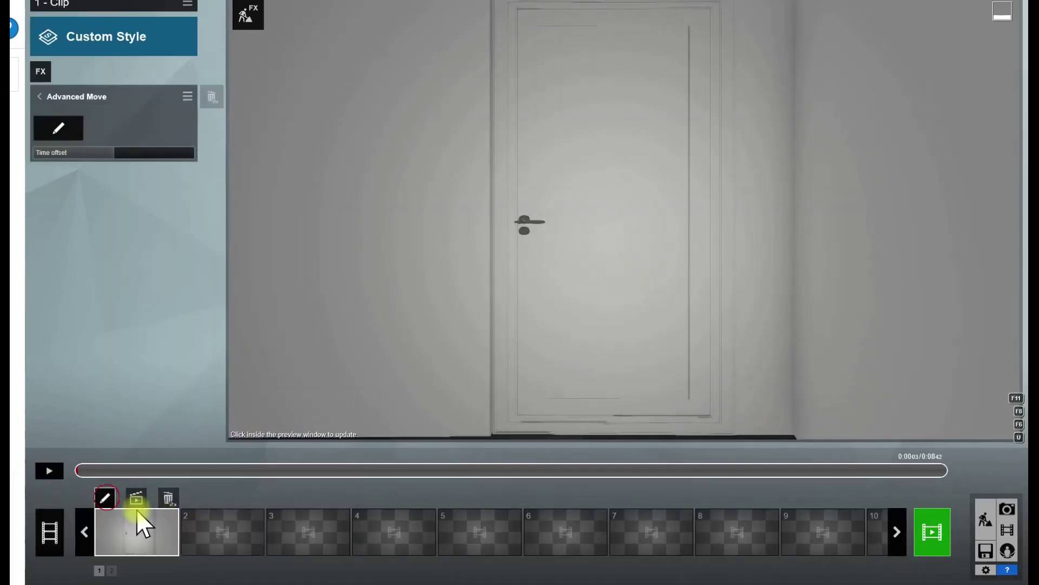
# - Reopen the clip for editing, set its length to 4.42 s, and save it
pyautogui.click(104, 497)
pyautogui.click(875, 471)
pyautogui.click(875, 471)
pyautogui.click(875, 470)
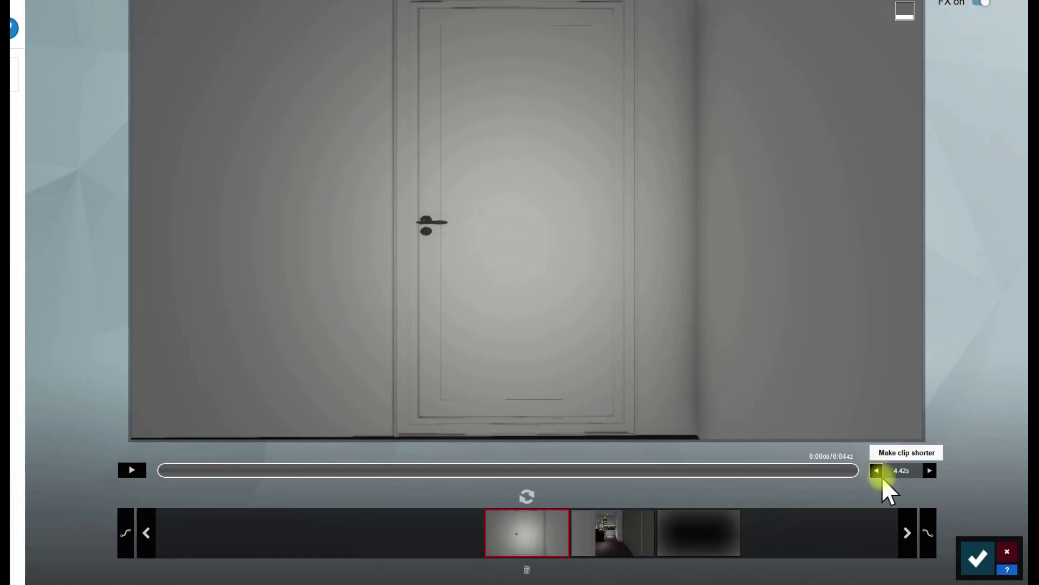
pyautogui.click(977, 557)
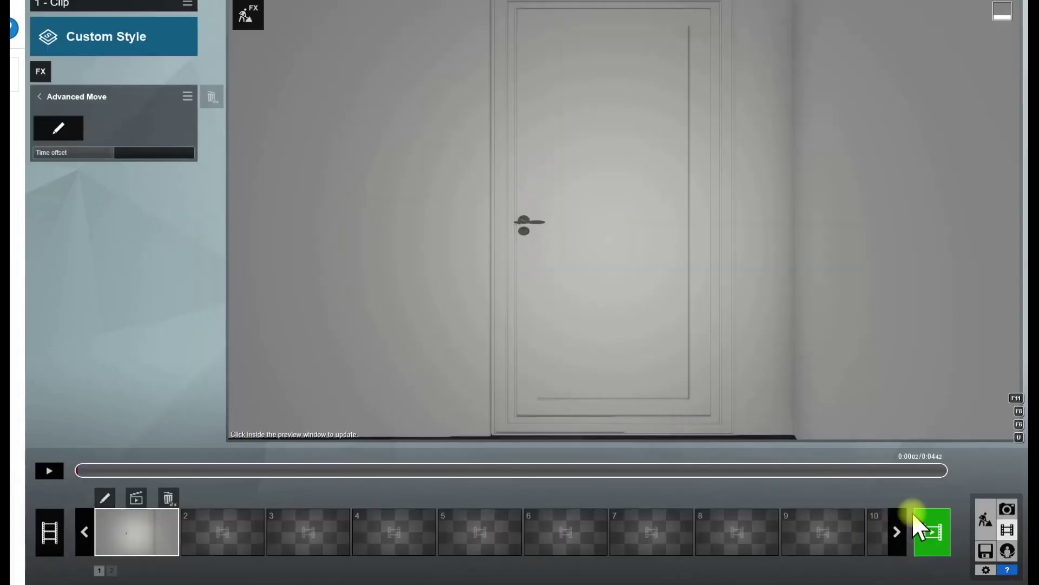
# - Render the entire movie as an MP4 file, overwriting 01.mp4
pyautogui.click(934, 534)
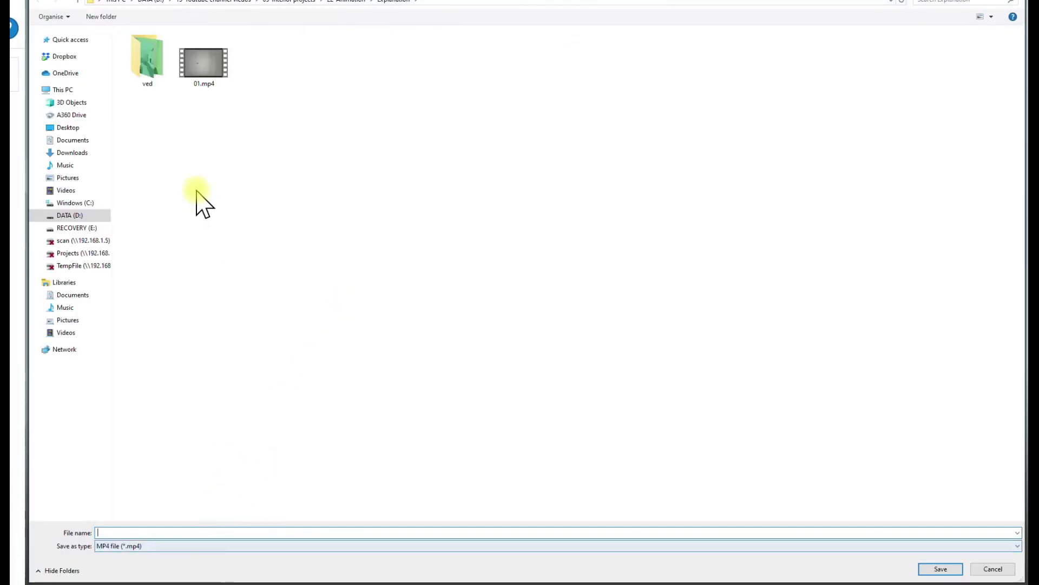
pyautogui.click(201, 78)
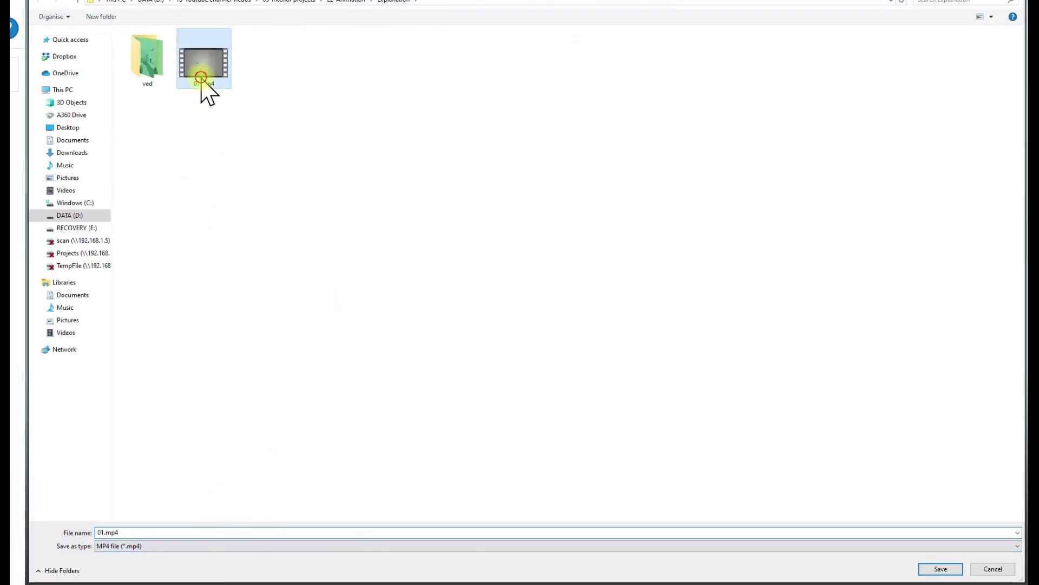
pyautogui.press('Return')
pyautogui.click(538, 325)
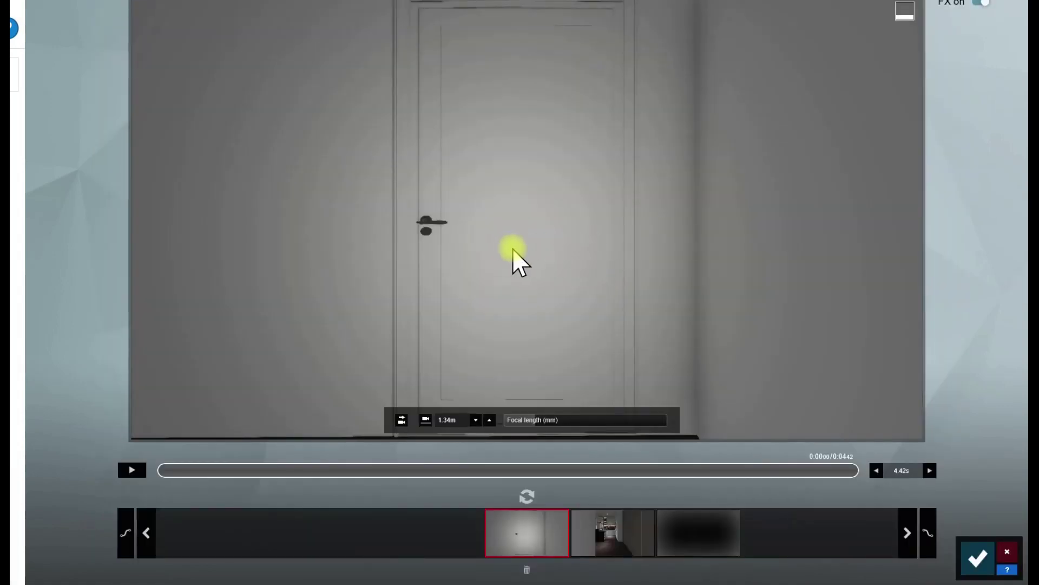
# - Look around the door, preview the camera path through to the kitchen, and save the clip
pyautogui.moveTo(512, 249); pyautogui.dragTo(555, 280, button='right')
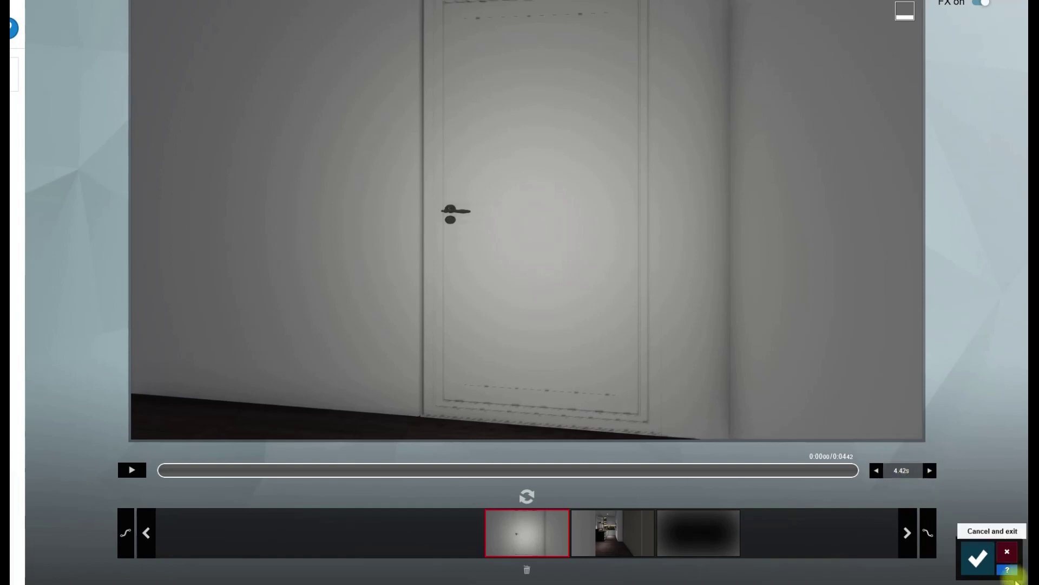
pyautogui.click(130, 469)
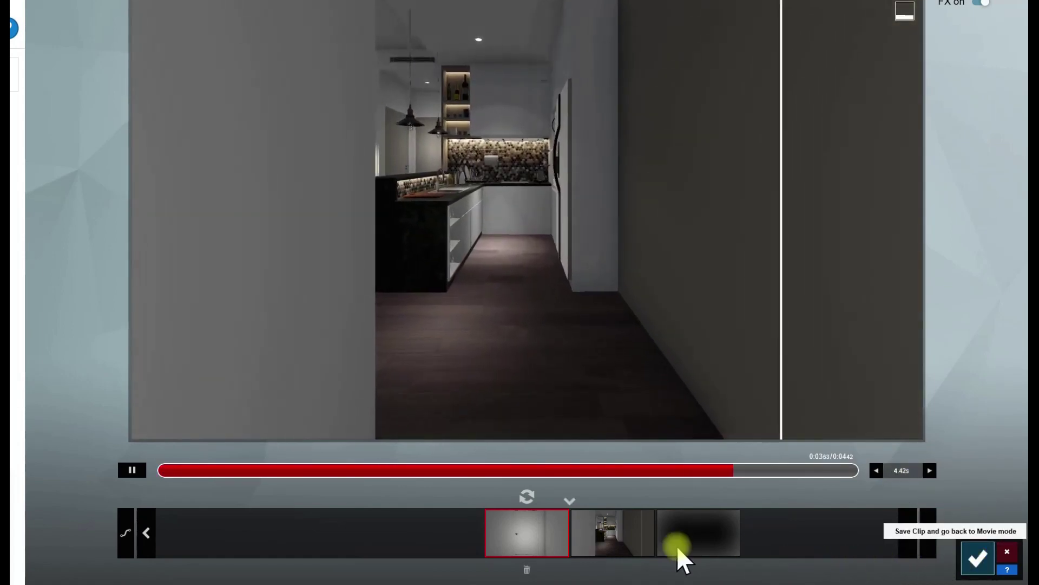
pyautogui.click(977, 557)
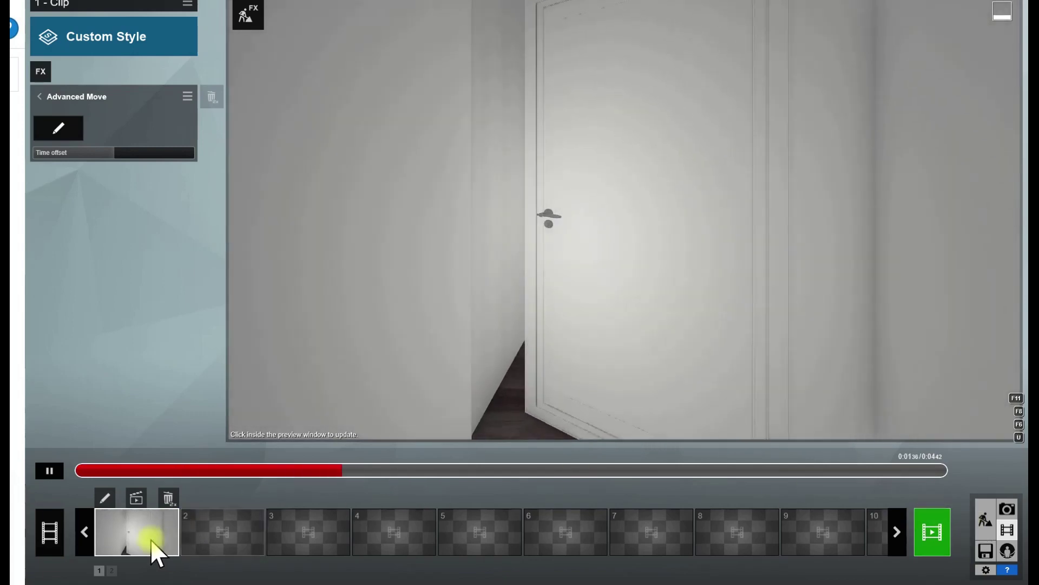
# - Open the clip for editing and replace its first camera keyframe with a view of the kitchen island at 0.91 m camera height
pyautogui.click(151, 539)
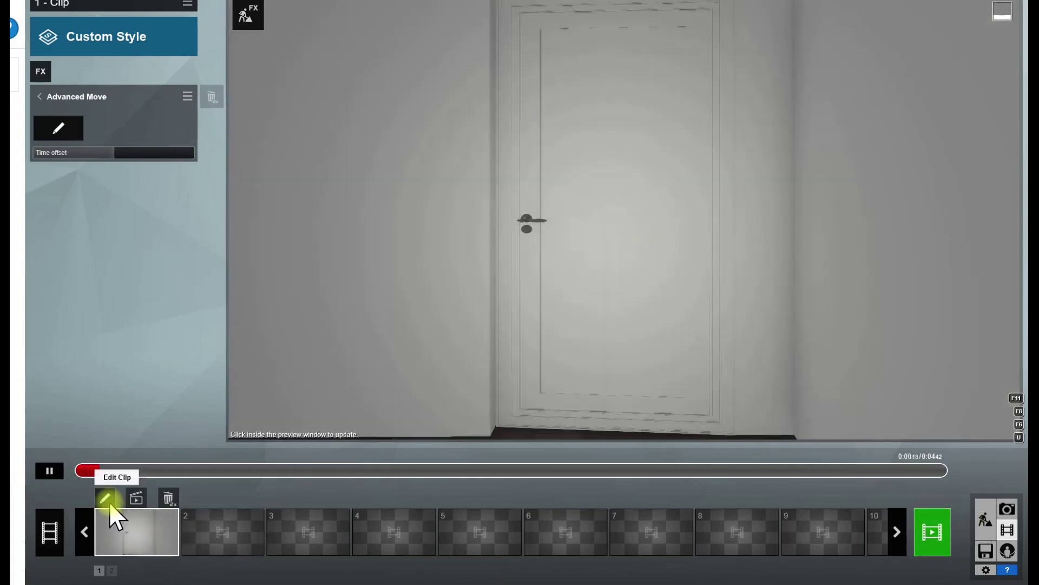
pyautogui.click(108, 500)
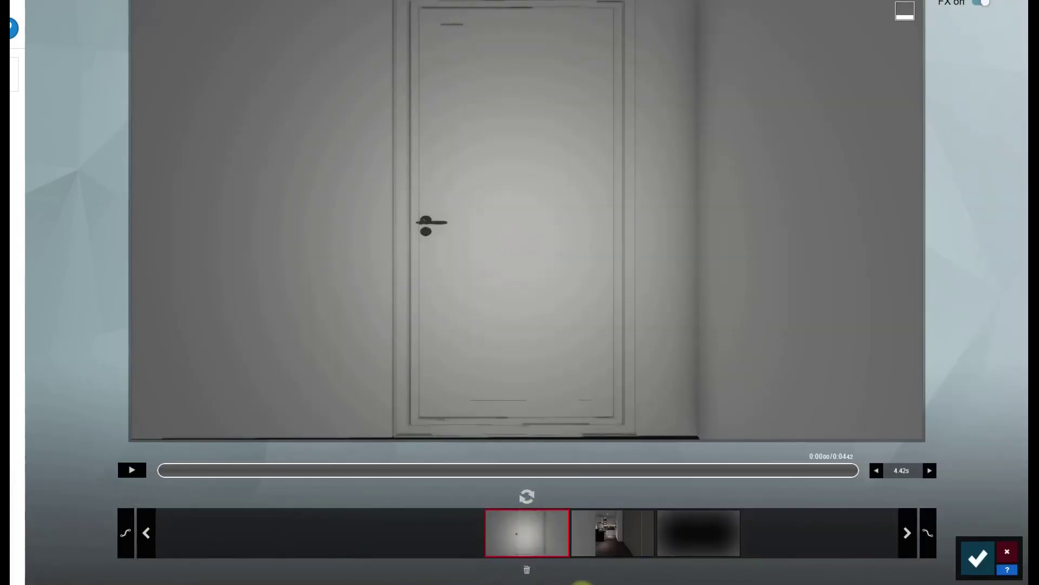
pyautogui.scroll(8, 443, 229)
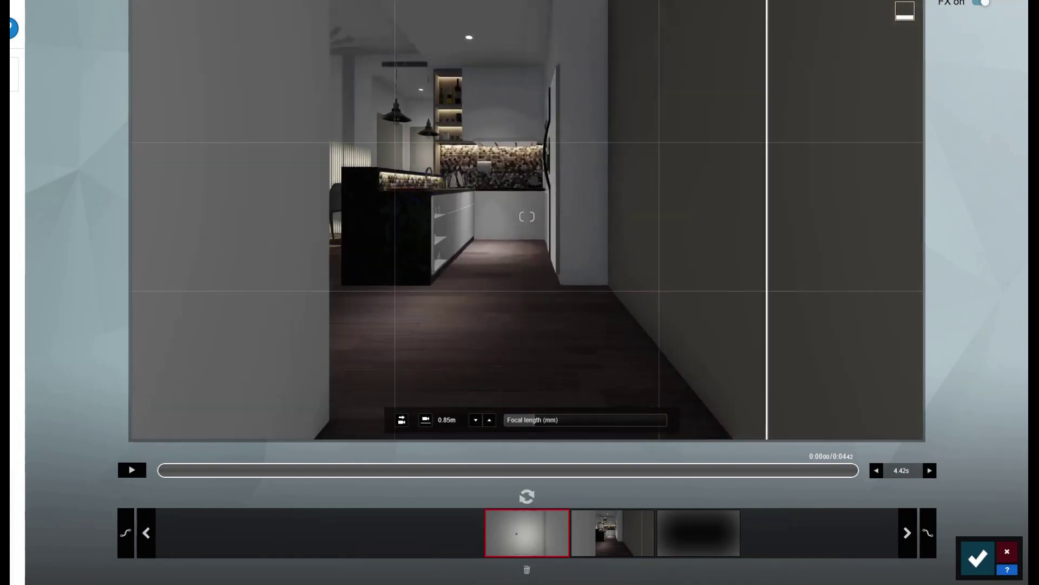
pyautogui.moveTo(444, 229)
pyautogui.mouseDown(button='right')
pyautogui.moveTo(400, 194)
pyautogui.moveTo(433, 225)
pyautogui.mouseUp(button='right')
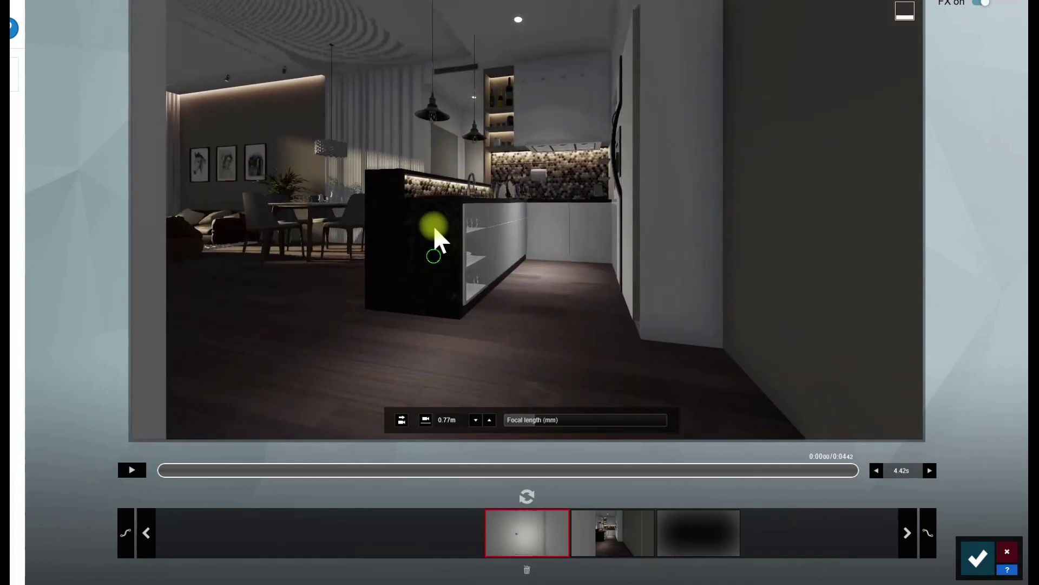
pyautogui.moveTo(433, 225); pyautogui.dragTo(442, 168, button='middle')
pyautogui.moveTo(442, 168); pyautogui.dragTo(401, 168, button='right')
pyautogui.scroll(2, 492, 250)
pyautogui.moveTo(527, 251); pyautogui.dragTo(492, 275, button='right')
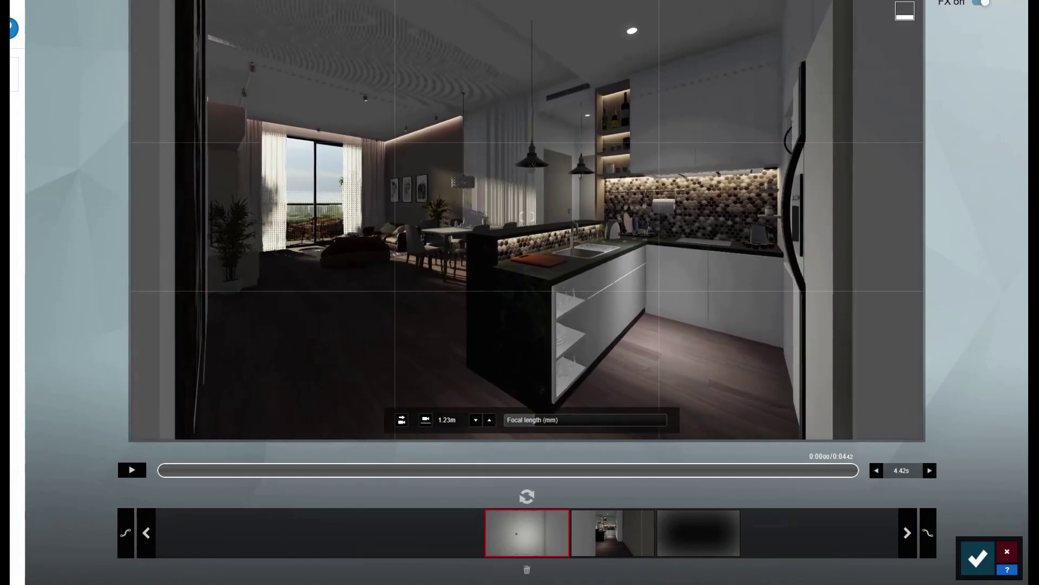
pyautogui.press('d')
pyautogui.moveTo(485, 303); pyautogui.dragTo(464, 307, button='right')
pyautogui.press('a')
pyautogui.press('e')
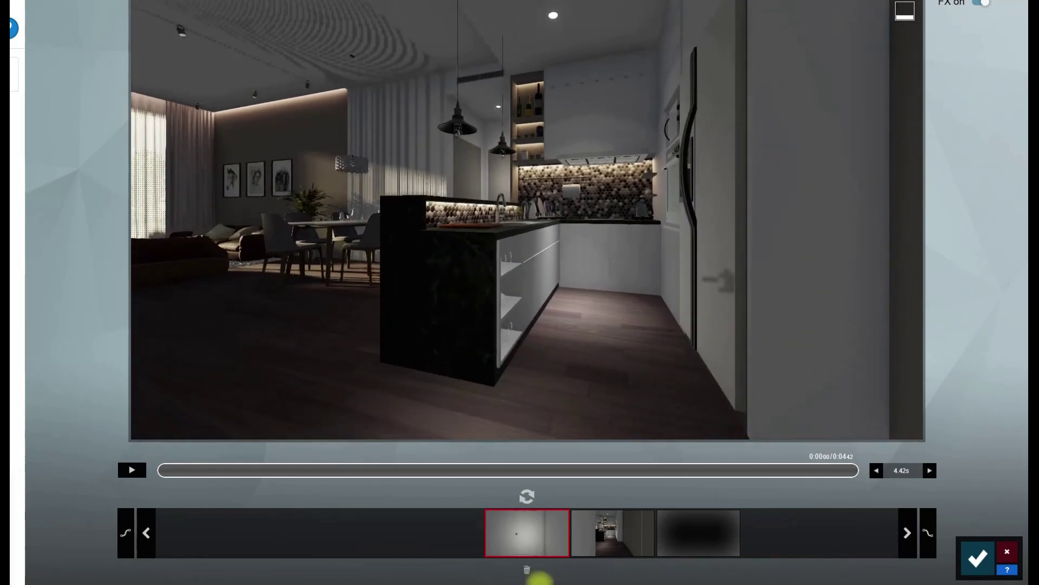
pyautogui.click(524, 498)
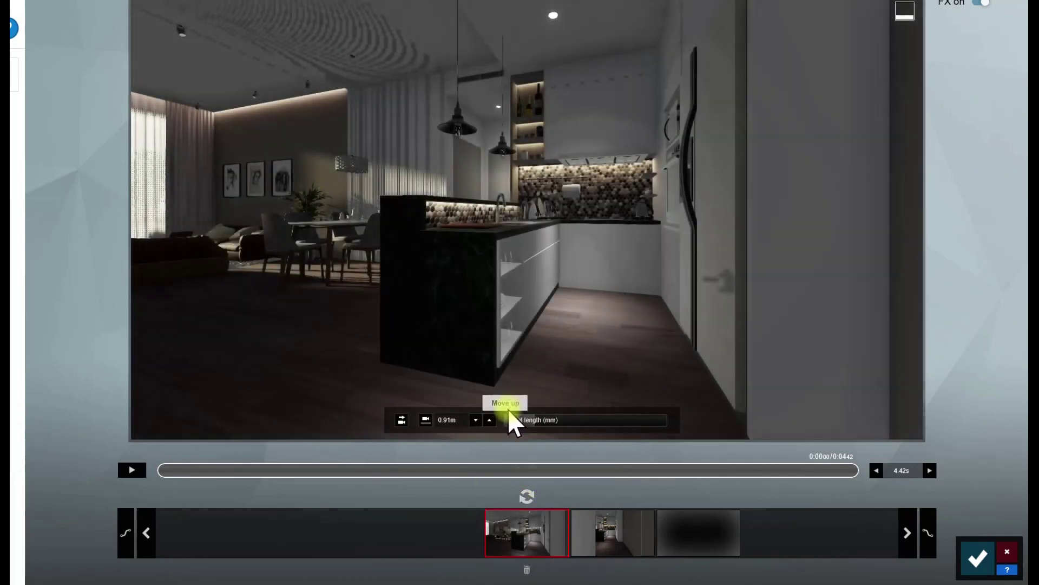
# - Delete the corridor camera keyframe from the clip
pyautogui.moveTo(597, 547)
pyautogui.click(613, 568)
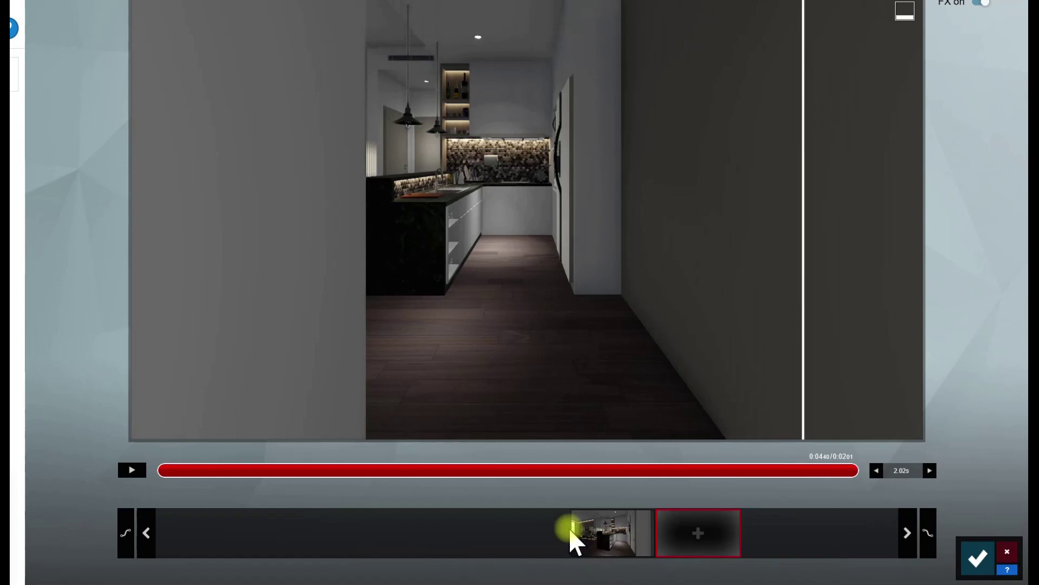
pyautogui.click(681, 536)
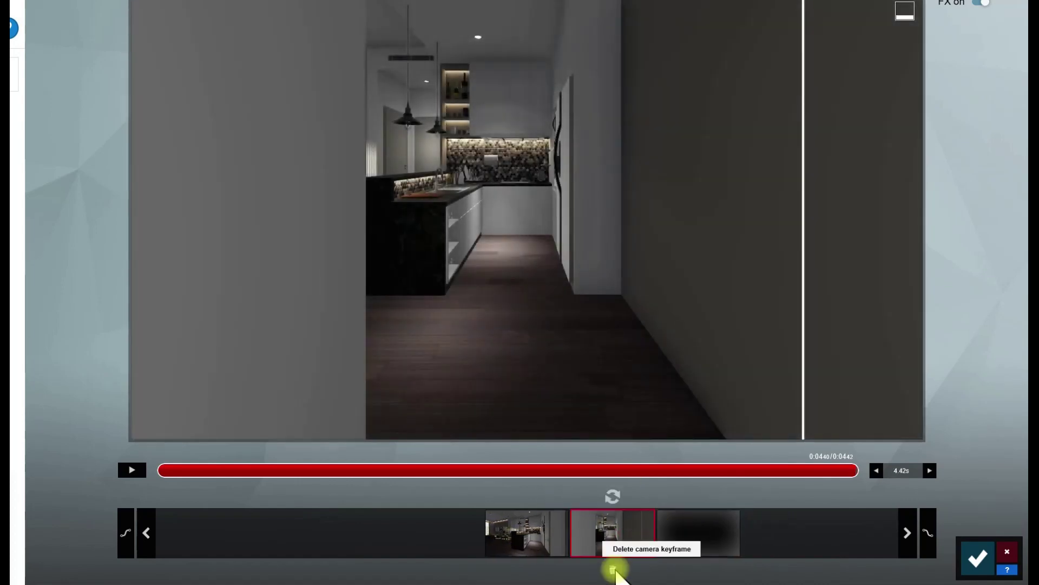
pyautogui.click(613, 565)
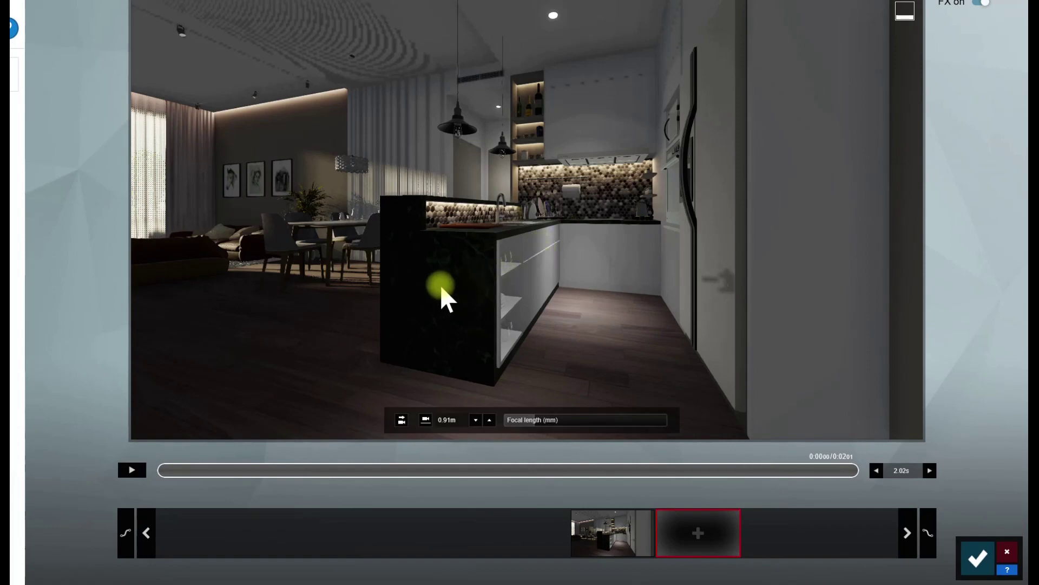
# - Bring the camera into the kitchen facing the hob and backsplash at 1.34 m height and add it as the second camera keyframe
pyautogui.moveTo(435, 281); pyautogui.dragTo(442, 180, button='middle')
pyautogui.scroll(3, 565, 245)
pyautogui.moveTo(477, 249); pyautogui.dragTo(559, 242, button='right')
pyautogui.moveTo(559, 245)
pyautogui.mouseDown(button='middle')
pyautogui.moveTo(563, 296)
pyautogui.moveTo(575, 249)
pyautogui.mouseUp(button='middle')
pyautogui.press('d')
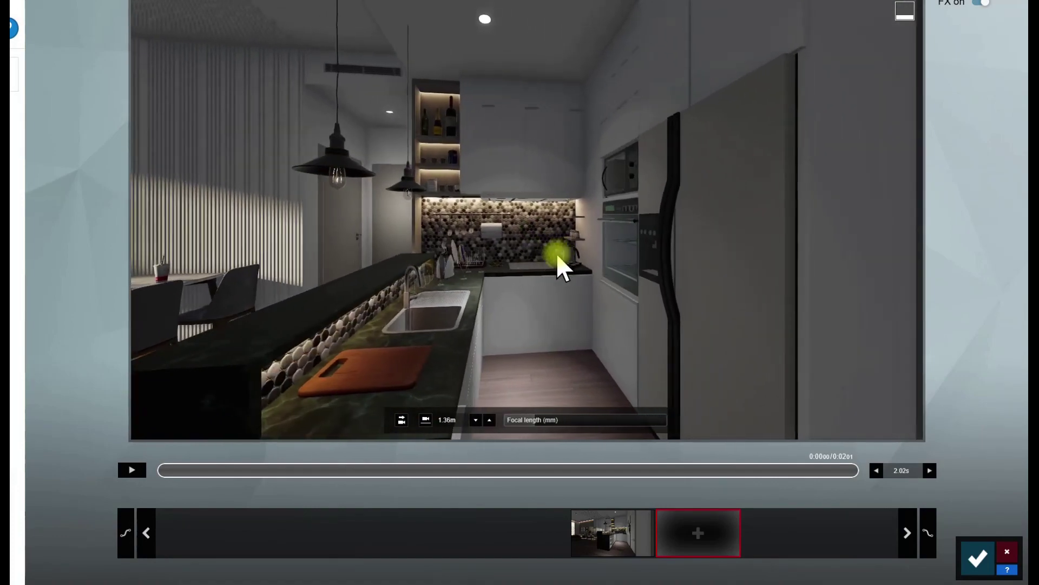
pyautogui.scroll(-4, 528, 272)
pyautogui.scroll(-5, 527, 270)
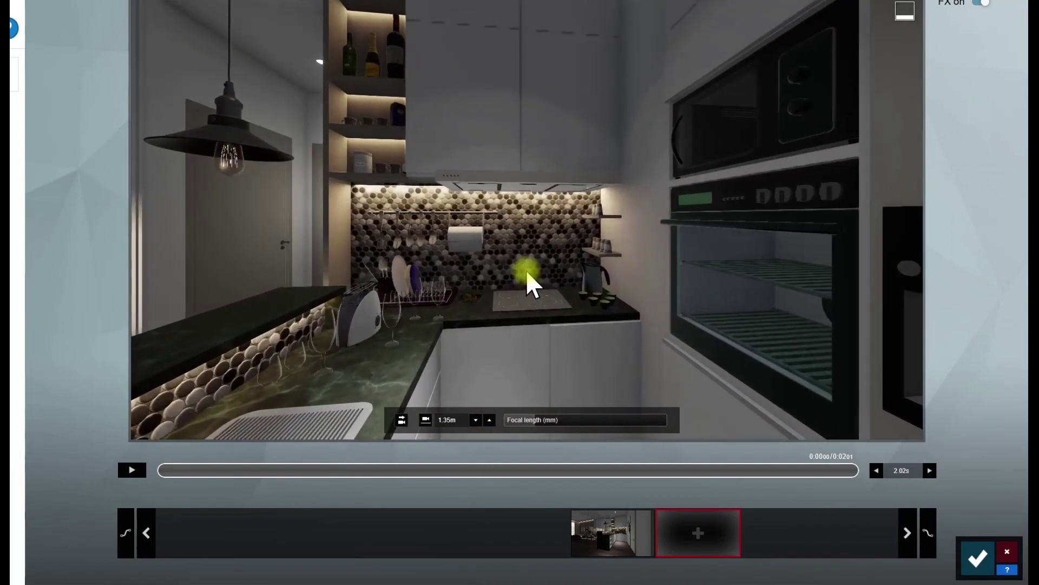
pyautogui.scroll(-5, 524, 268)
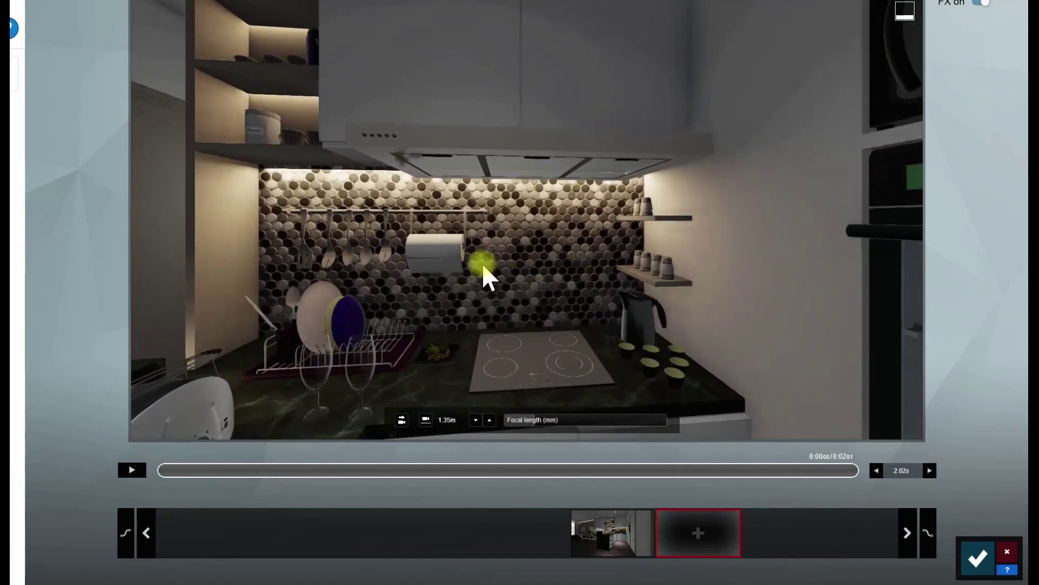
pyautogui.moveTo(476, 263); pyautogui.dragTo(458, 258, button='right')
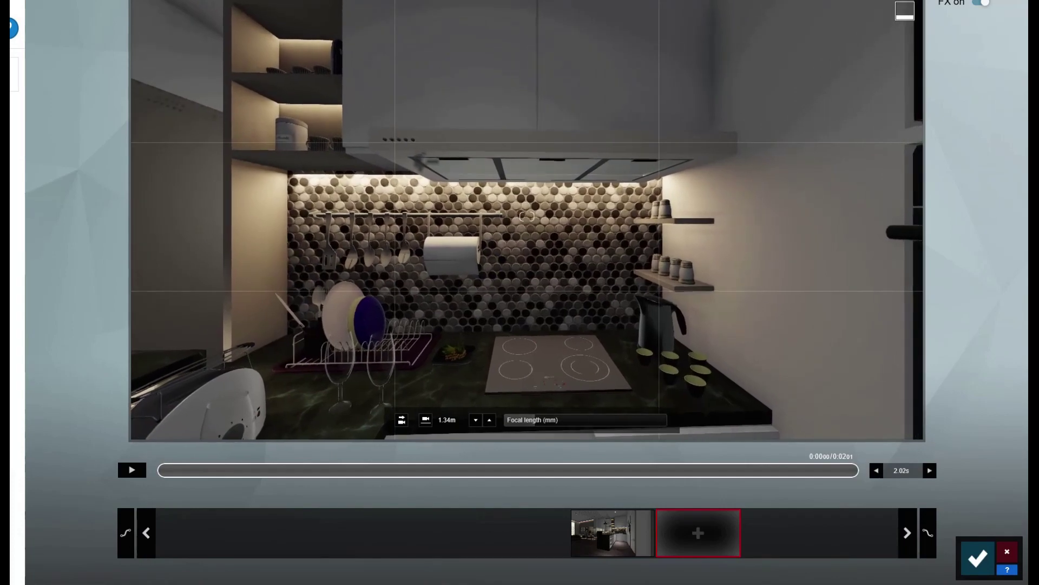
pyautogui.click(695, 541)
# - Preview the camera movement from the island view to the hob view
pyautogui.click(523, 550)
pyautogui.click(132, 471)
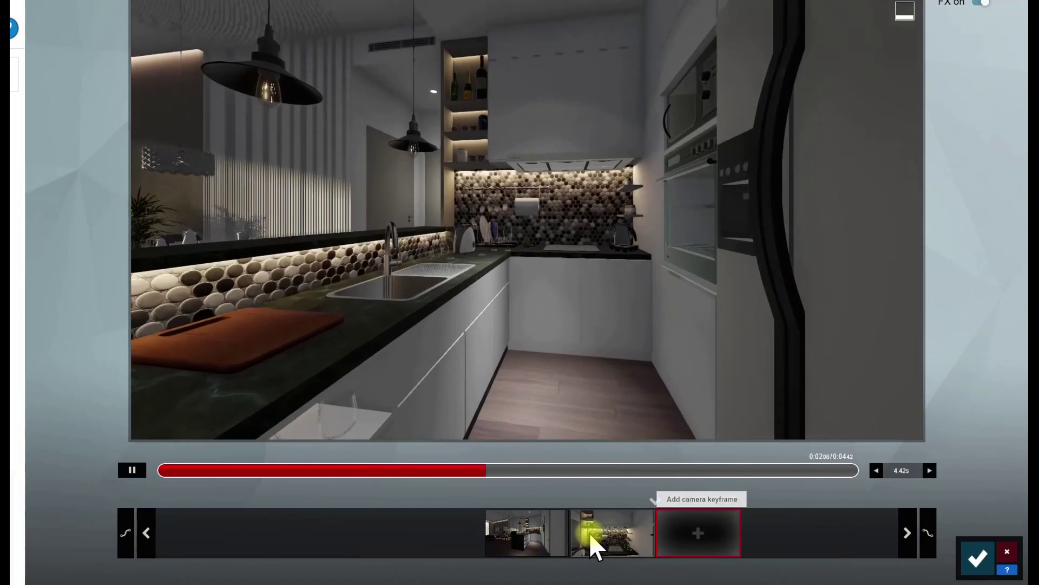
pyautogui.click(132, 469)
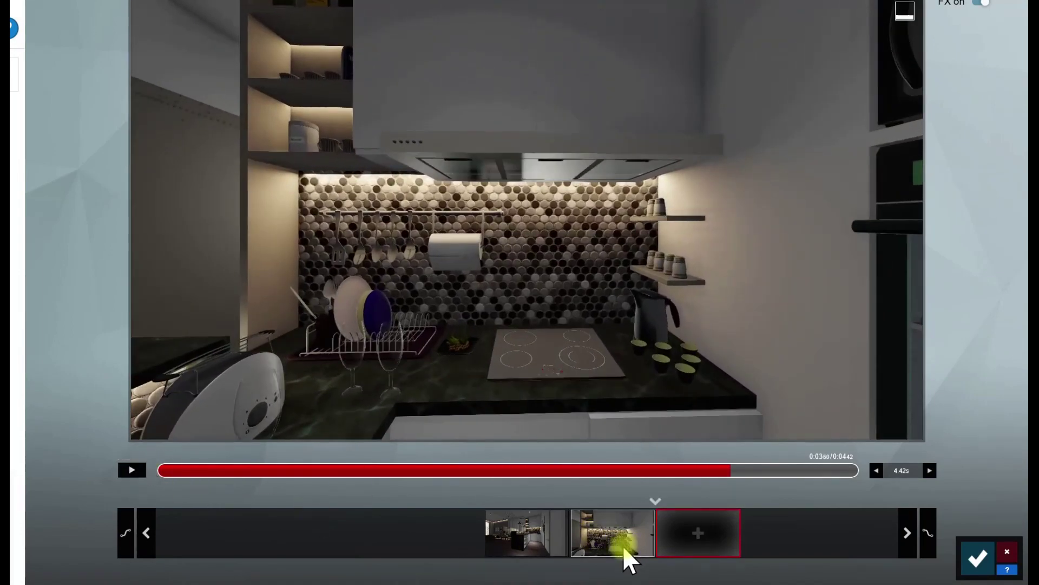
# - Frame the lit slatted front of the kitchen island at 1.18 m camera height and add this view as the third camera keyframe
pyautogui.click(625, 543)
pyautogui.moveTo(453, 323); pyautogui.dragTo(880, 317, button='right')
pyautogui.press('s')
pyautogui.press('a')
pyautogui.press('s')
pyautogui.moveTo(527, 217); pyautogui.dragTo(484, 381)
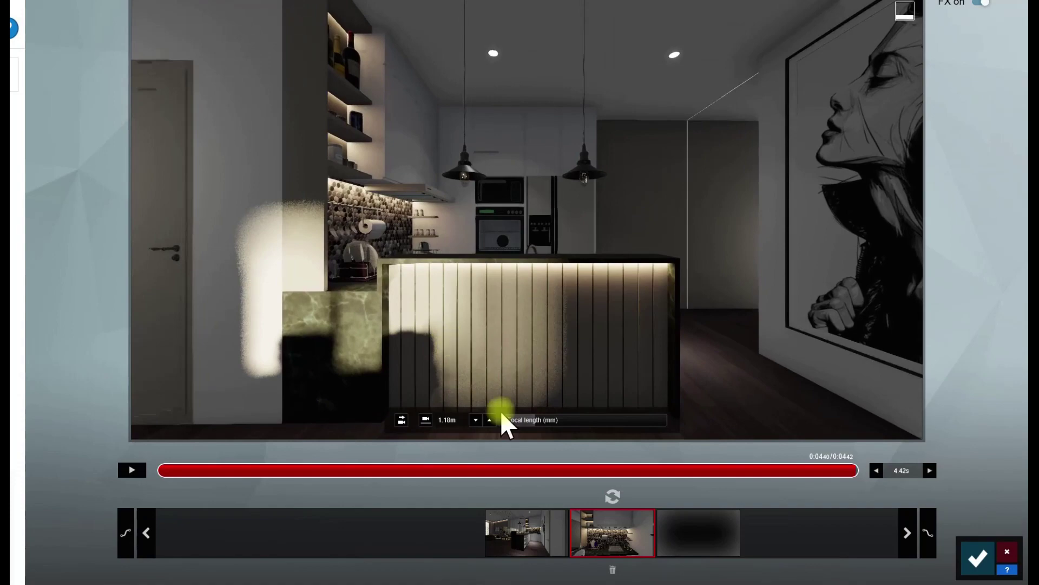
pyautogui.click(686, 541)
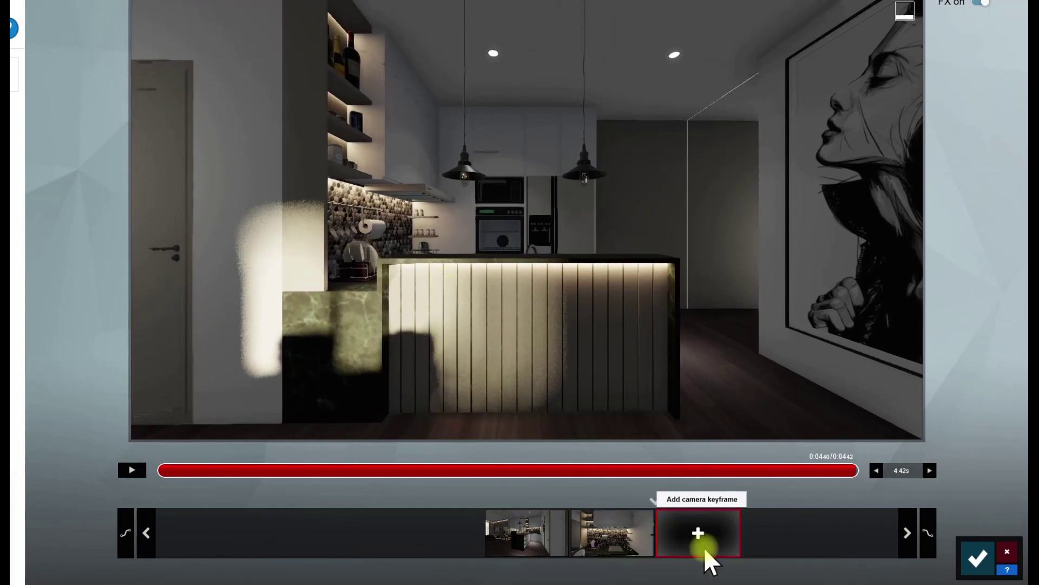
pyautogui.click(688, 537)
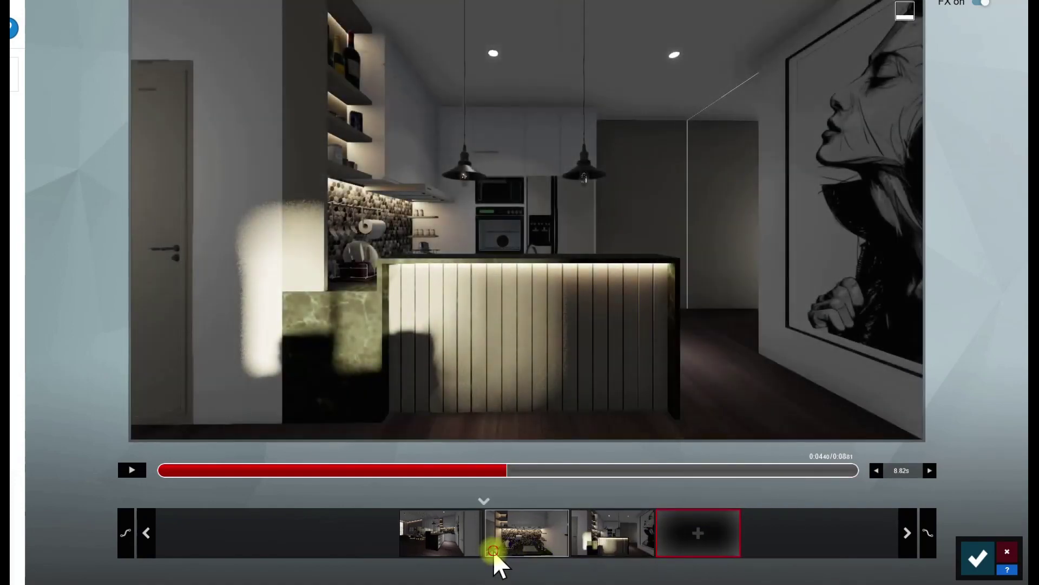
# - Check the hob keyframe, return the preview to the beginning of the camera path and save the clip
pyautogui.click(492, 551)
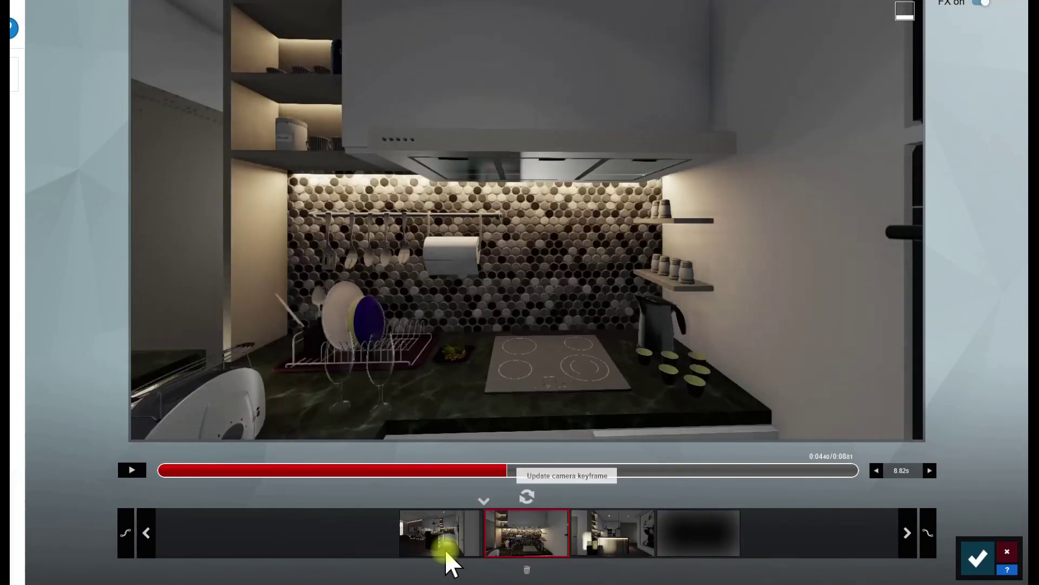
pyautogui.click(182, 470)
pyautogui.click(132, 470)
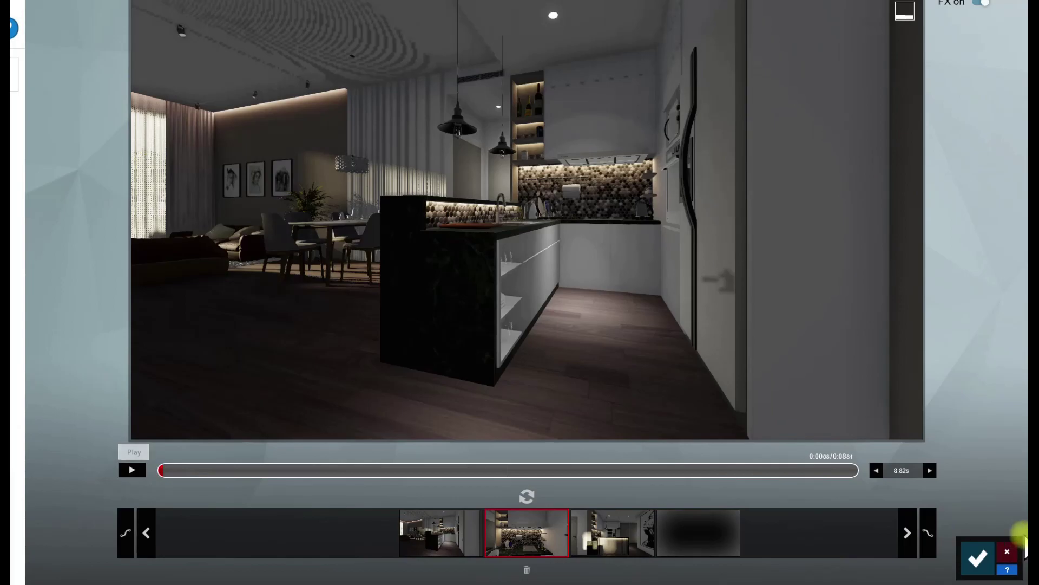
pyautogui.click(978, 558)
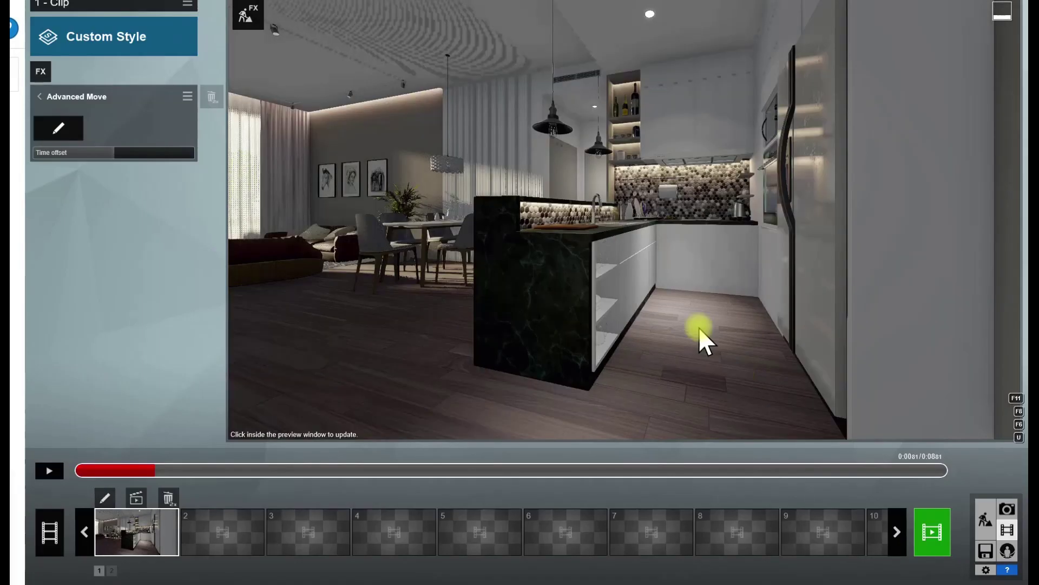
# - Remove the Advanced Move effect from the clip and refresh the preview
pyautogui.click(41, 98)
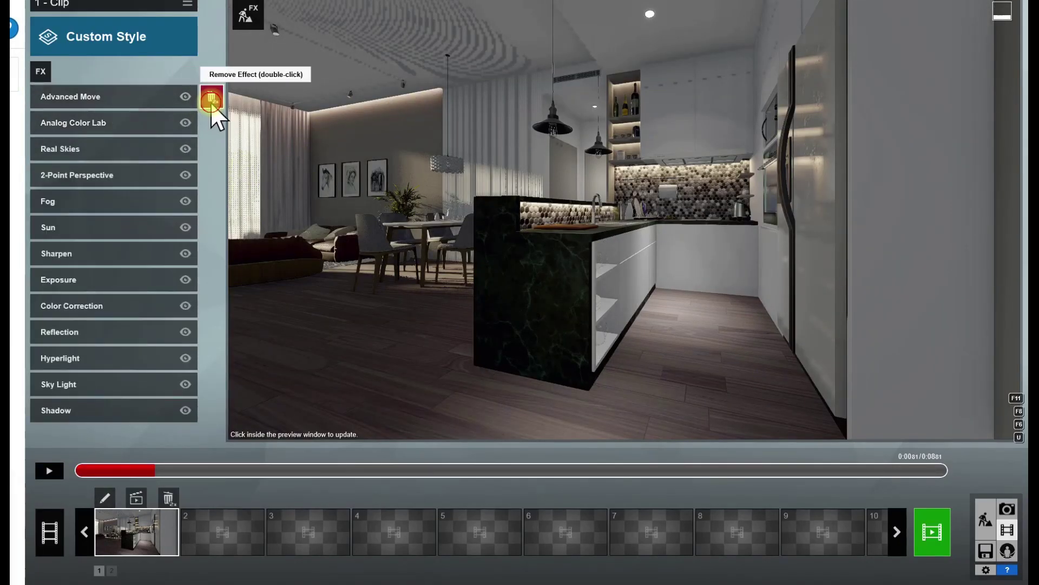
pyautogui.doubleClick(211, 100)
pyautogui.click(559, 260)
# - Start a Full HD render of the entire movie over 01.mp4 to check the estimated render time, and cancel it
pyautogui.click(948, 539)
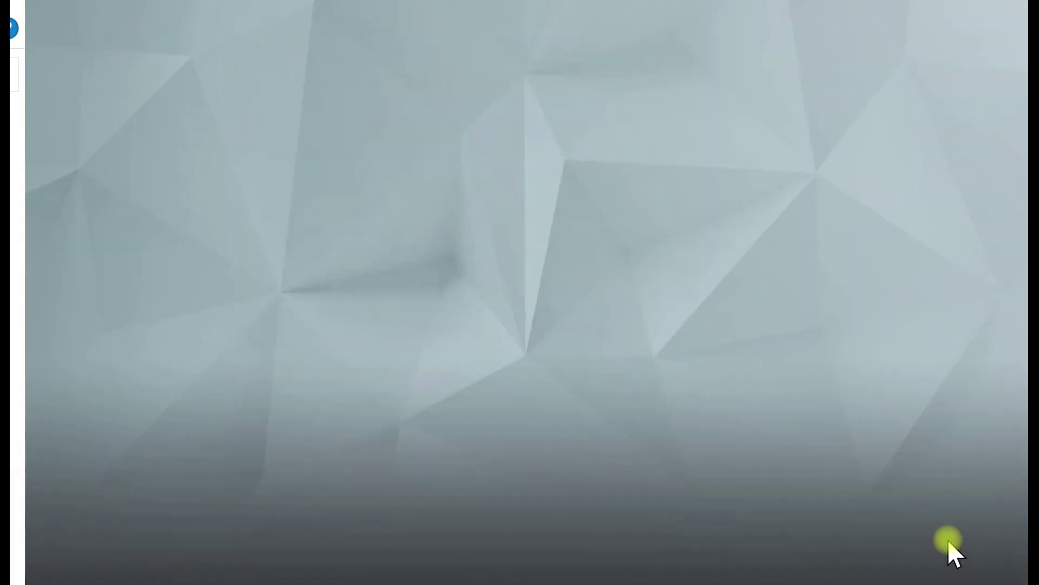
pyautogui.click(532, 417)
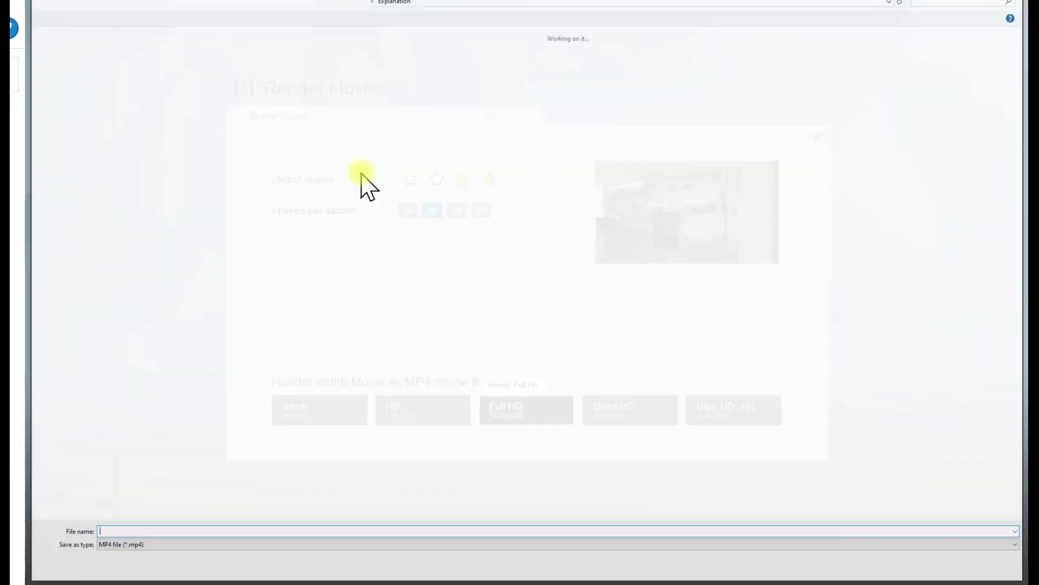
pyautogui.doubleClick(204, 75)
pyautogui.click(544, 322)
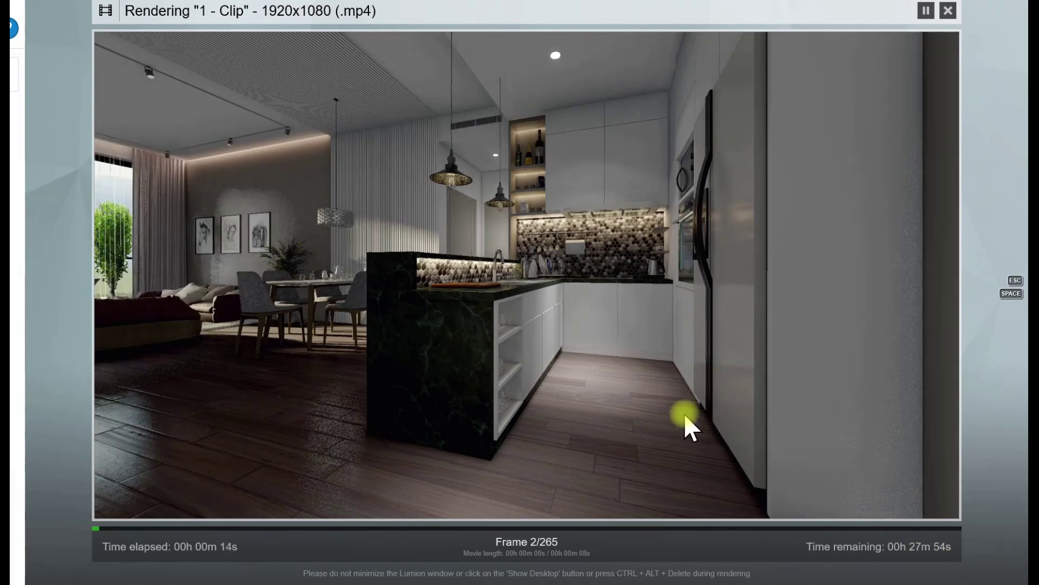
pyautogui.press('Escape')
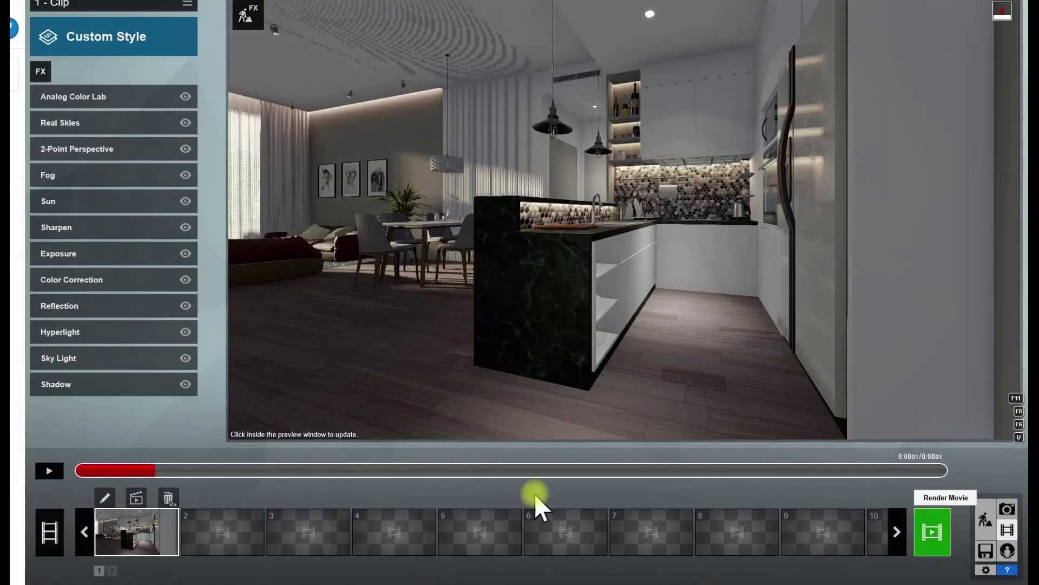
# - Reopen the clip for editing, shorten its duration to 4.82 s, check its keyframes and save it
pyautogui.click(104, 497)
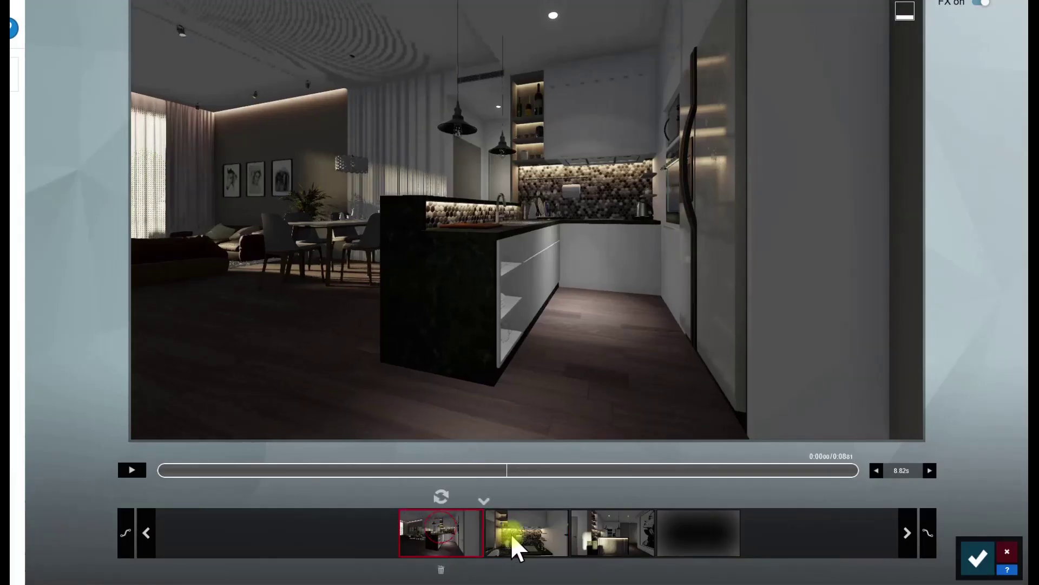
pyautogui.click(512, 536)
pyautogui.click(433, 538)
pyautogui.click(929, 471)
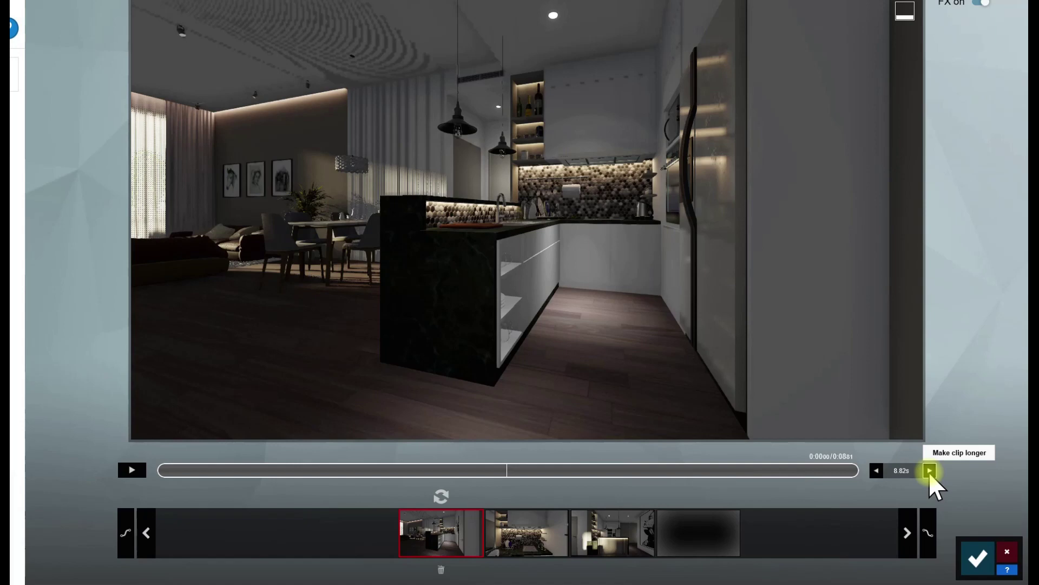
pyautogui.click(929, 472)
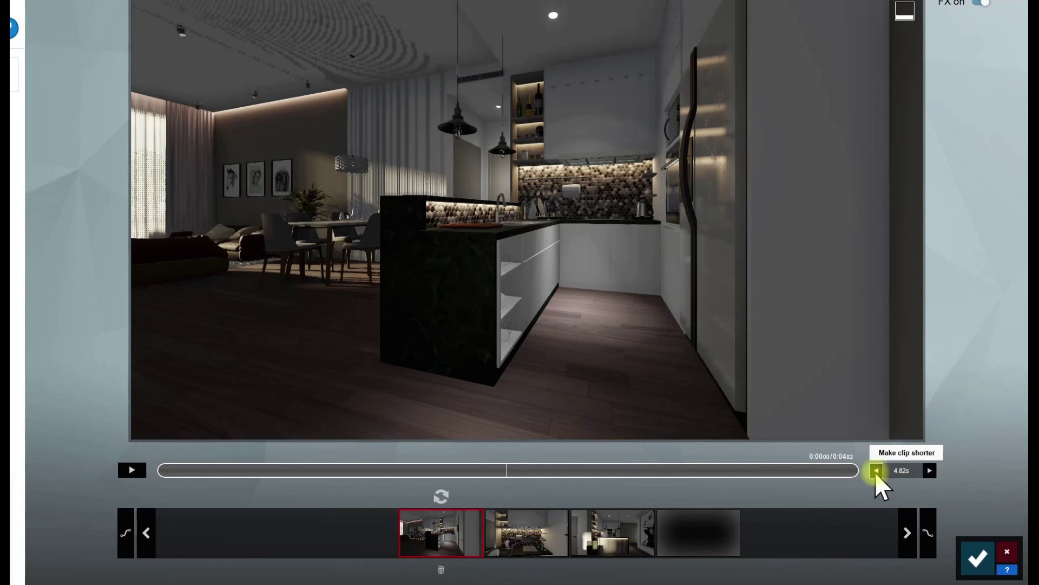
pyautogui.click(550, 540)
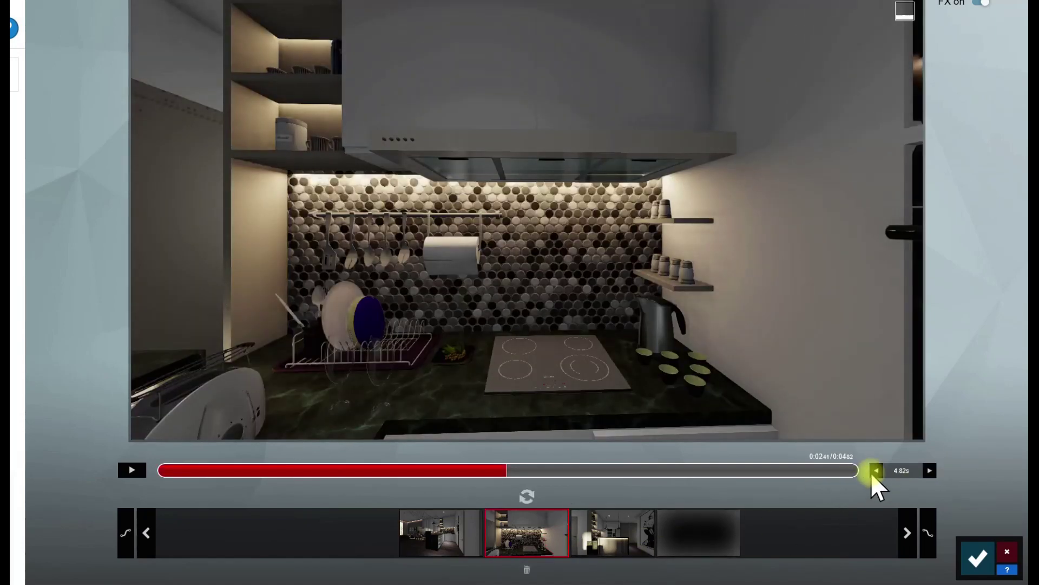
pyautogui.click(623, 545)
pyautogui.click(978, 558)
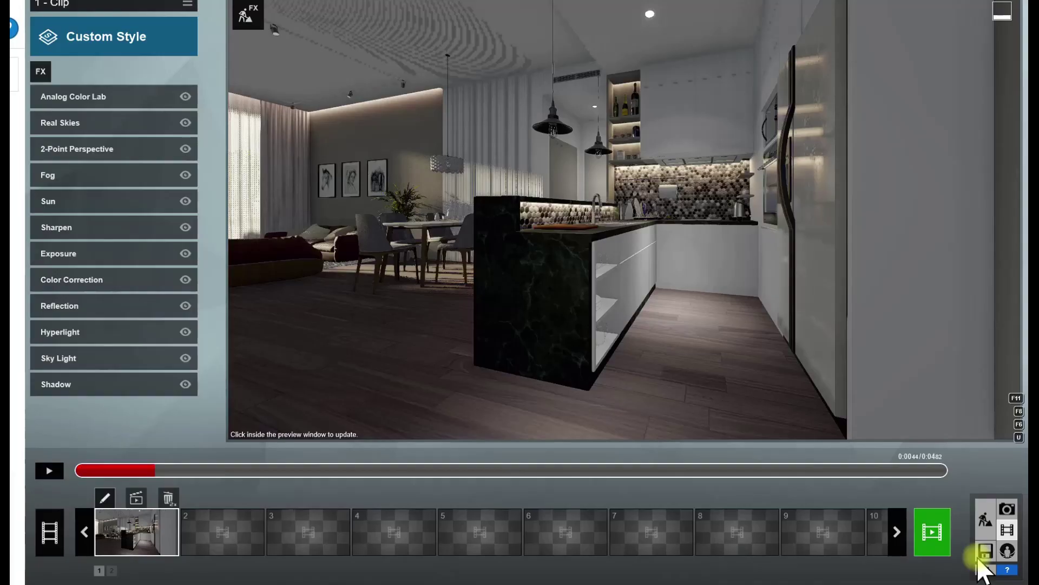
# - Start rendering the shortened clip in Full HD over 01.mp4 to compare its estimated render time, and cancel it
pyautogui.click(933, 533)
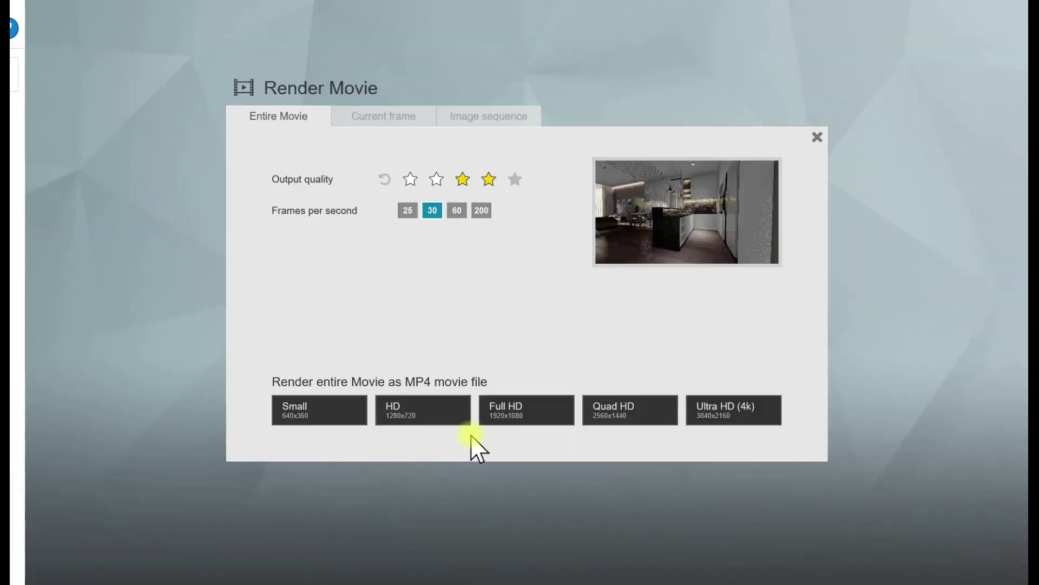
pyautogui.click(509, 416)
pyautogui.doubleClick(217, 92)
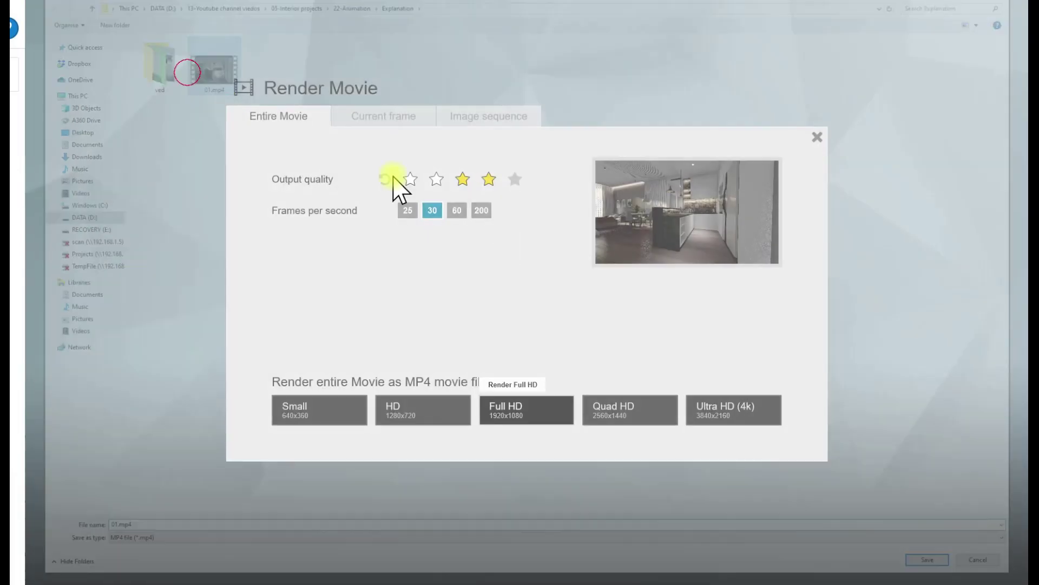
pyautogui.click(544, 322)
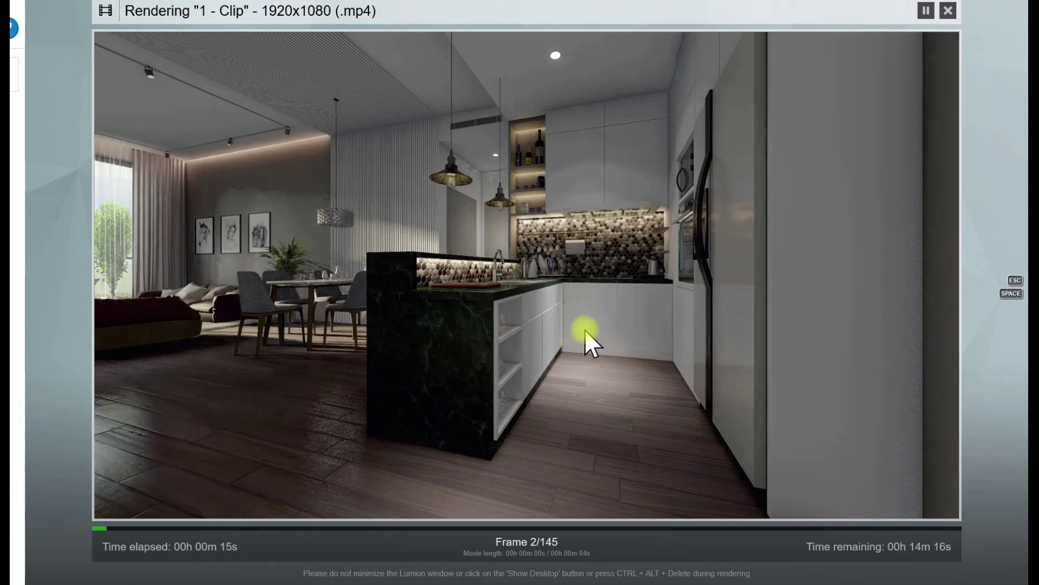
pyautogui.press('Escape')
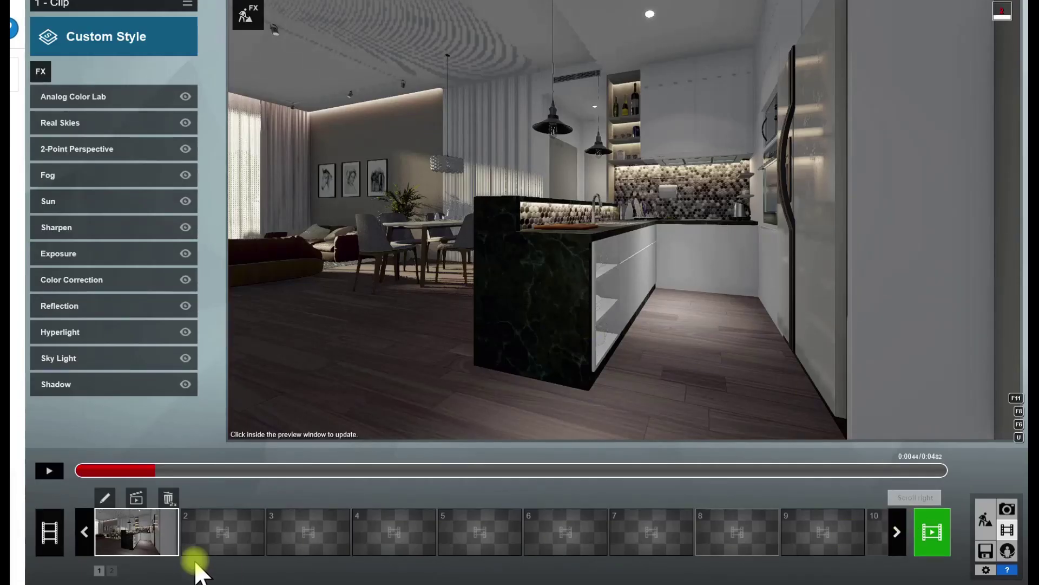
# - Reopen the clip for editing, lengthen its duration to 8.82 s, review its camera keyframes and save it
pyautogui.click(105, 497)
pyautogui.click(403, 522)
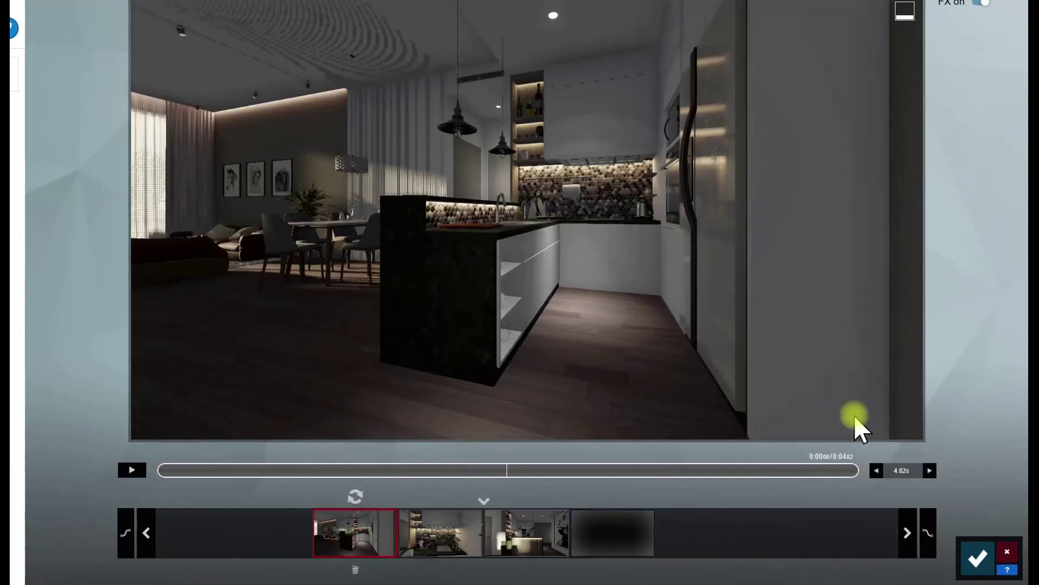
pyautogui.click(477, 536)
pyautogui.click(929, 470)
pyautogui.click(501, 530)
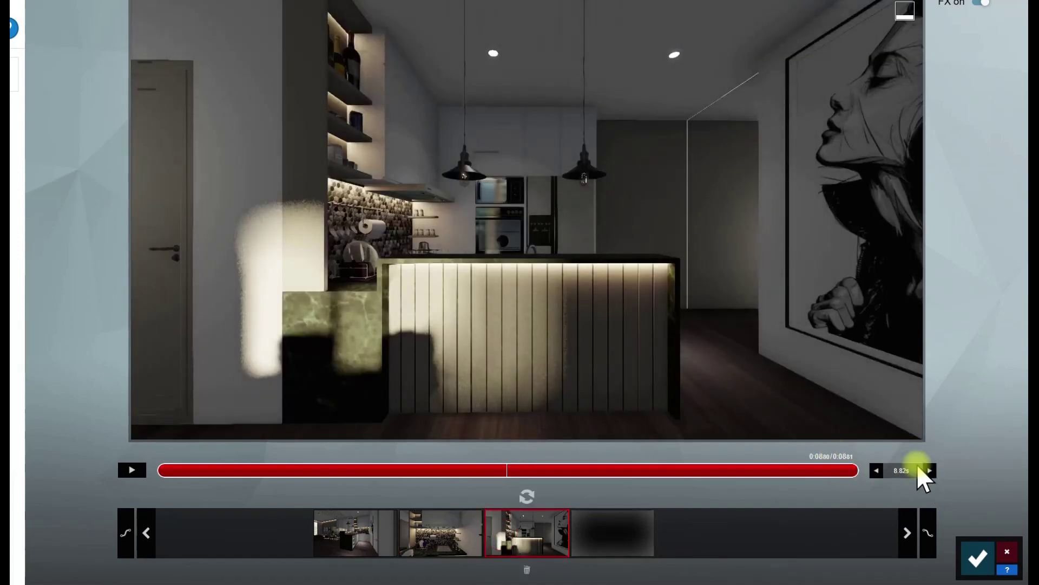
pyautogui.click(350, 544)
pyautogui.click(961, 563)
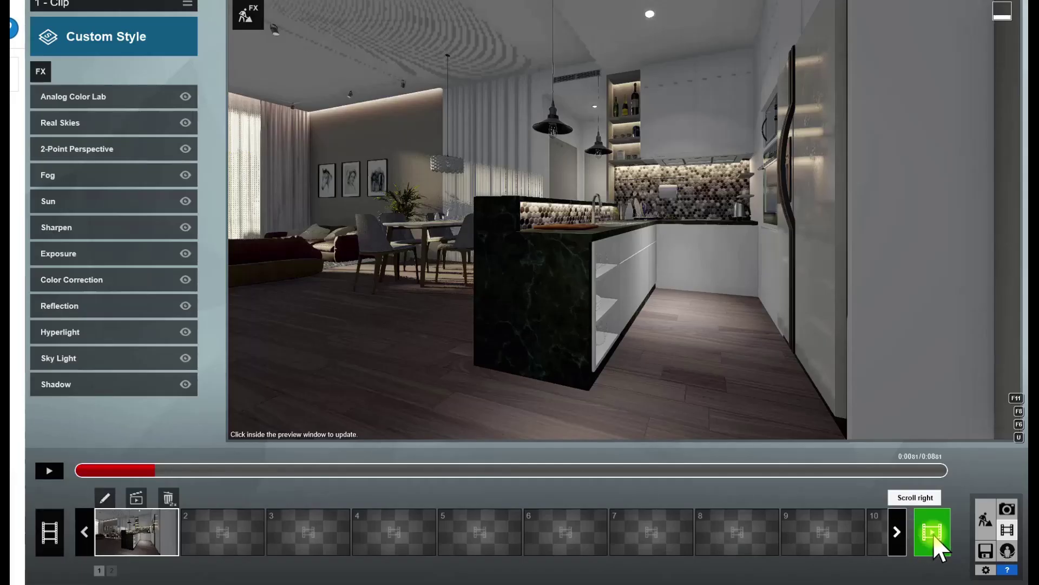
# - Start rendering the lengthened clip in Full HD over 01.mp4 to check its estimated render time, and cancel it
pyautogui.click(930, 538)
pyautogui.click(514, 419)
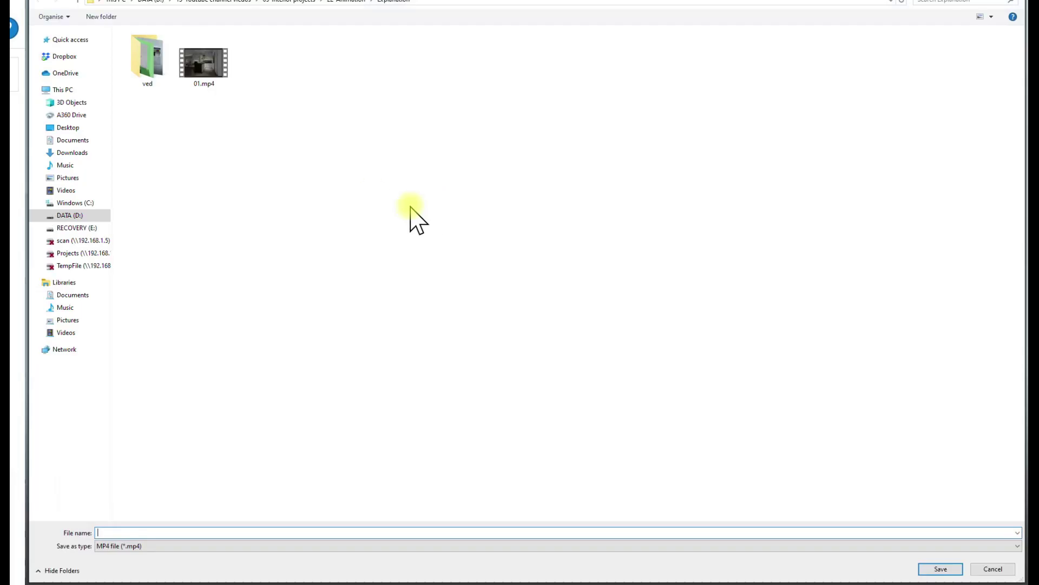
pyautogui.doubleClick(210, 63)
pyautogui.click(542, 324)
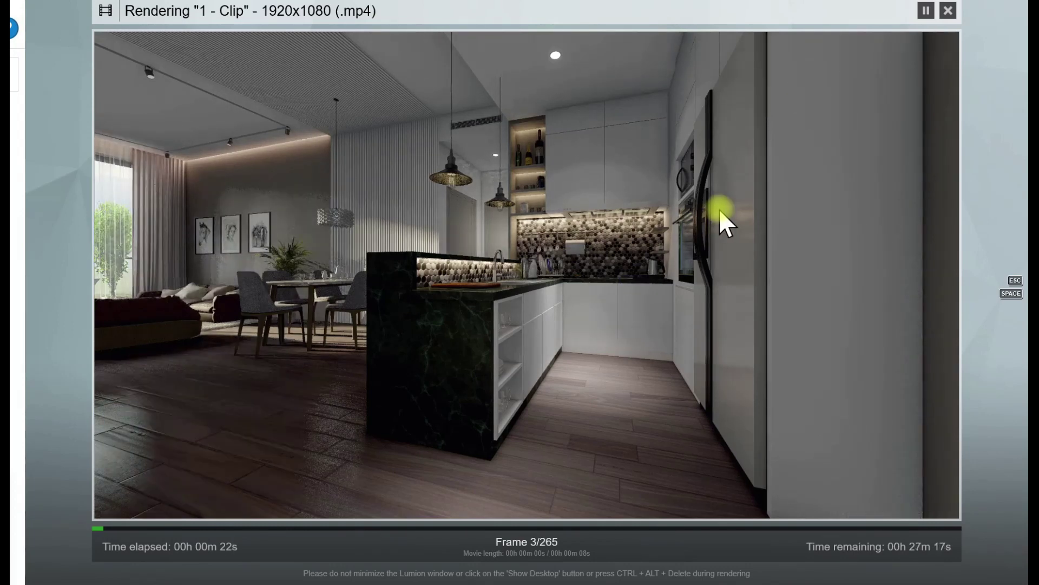
pyautogui.press('Escape')
# - Open the kitchen clip for editing again
pyautogui.click(898, 509)
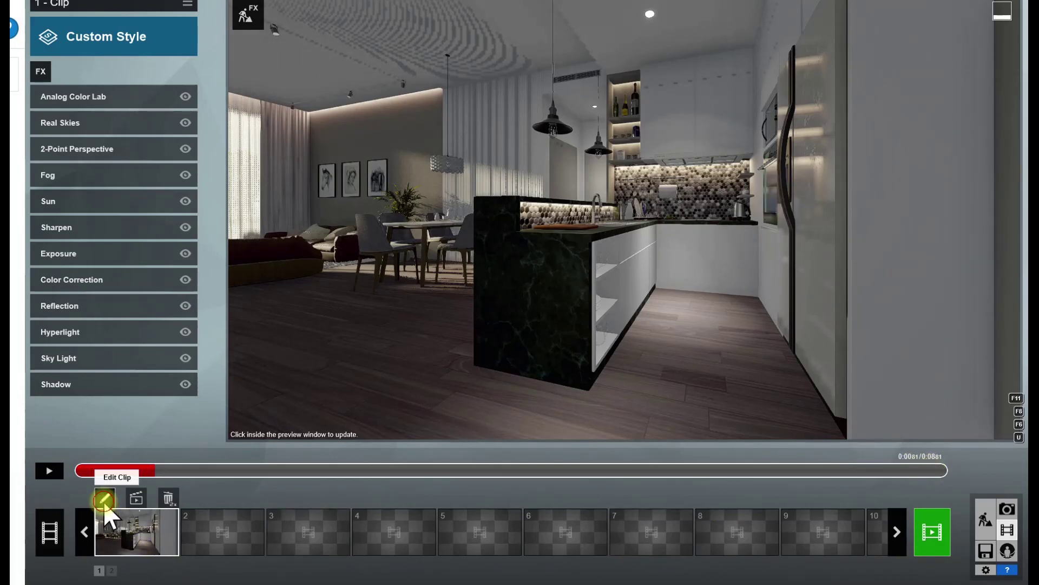
pyautogui.click(104, 500)
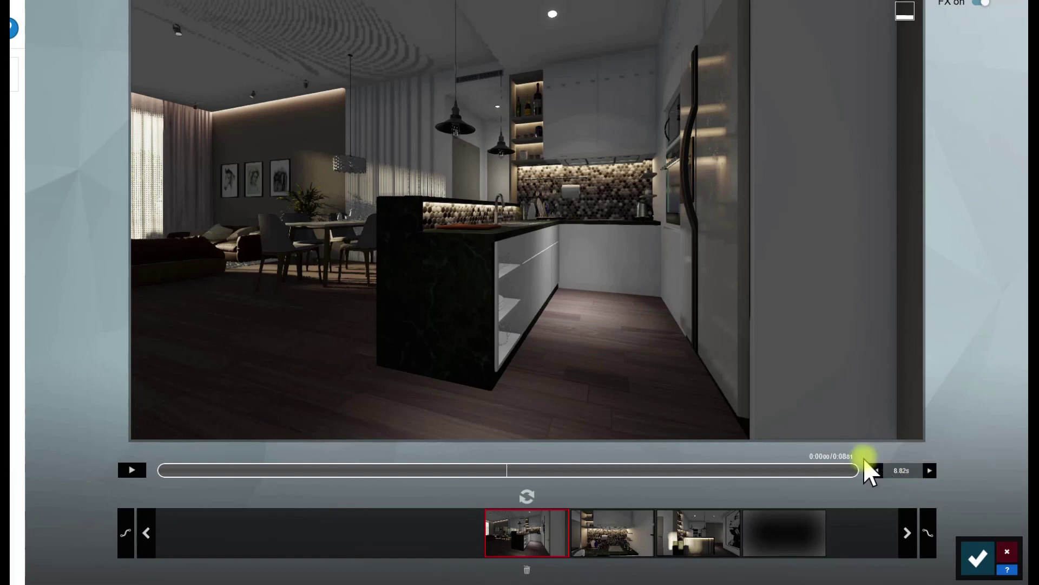
# - Try to move the Sun effect above Real Skies in the living room clip's effect order
pyautogui.moveTo(637, 398)
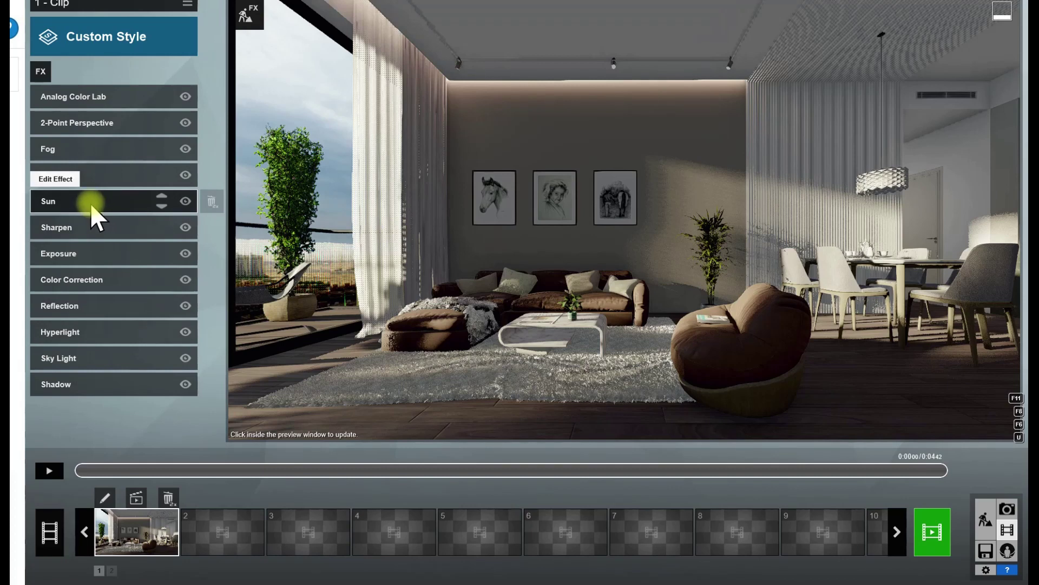
pyautogui.click(161, 195)
pyautogui.click(161, 196)
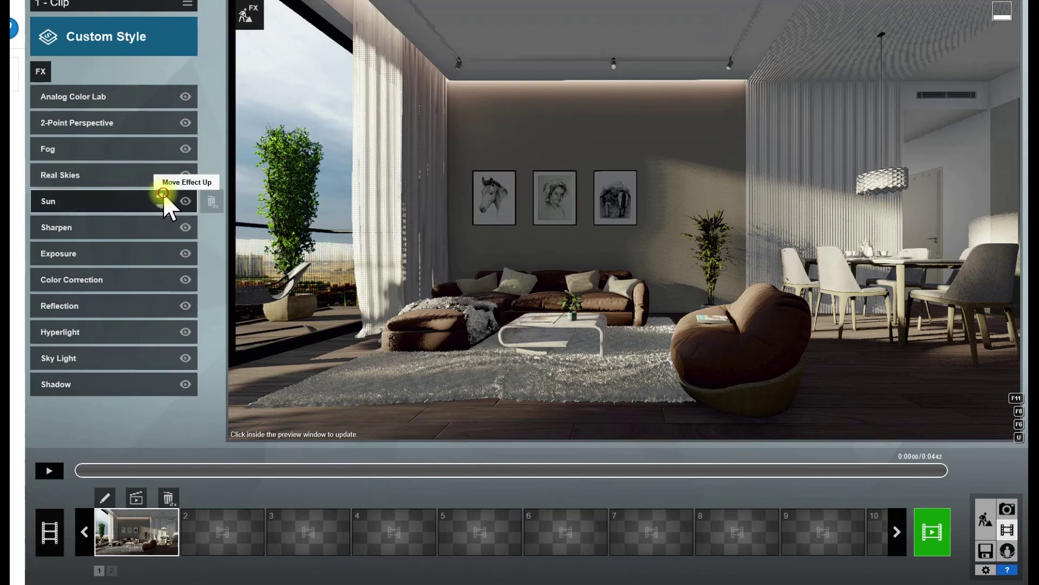
# - Move the Sun effect above Real Skies in the living room clip and adjust its sun height
pyautogui.click(163, 194)
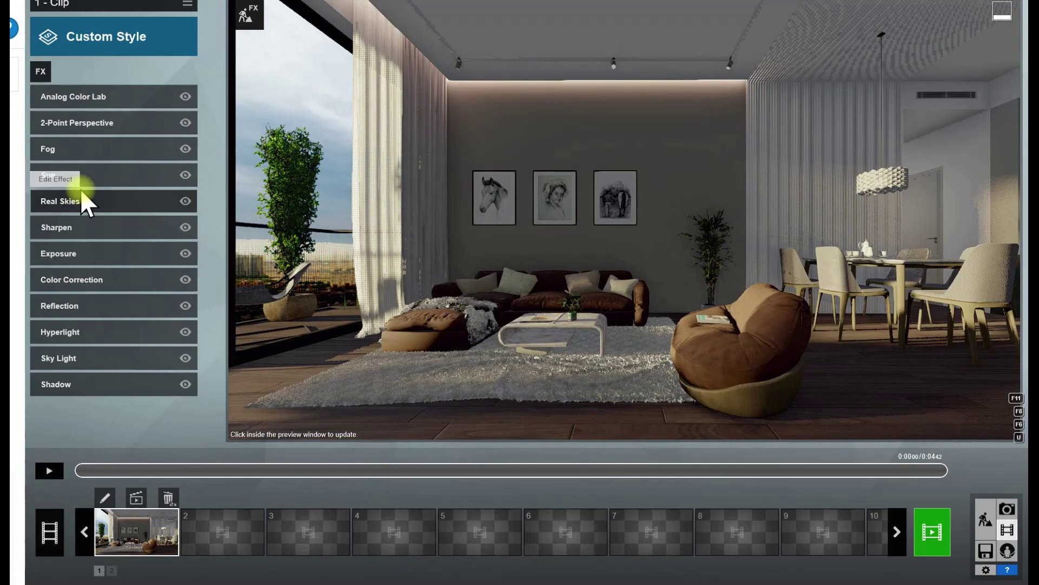
pyautogui.click(116, 177)
pyautogui.click(115, 119)
pyautogui.moveTo(119, 124); pyautogui.dragTo(120, 125)
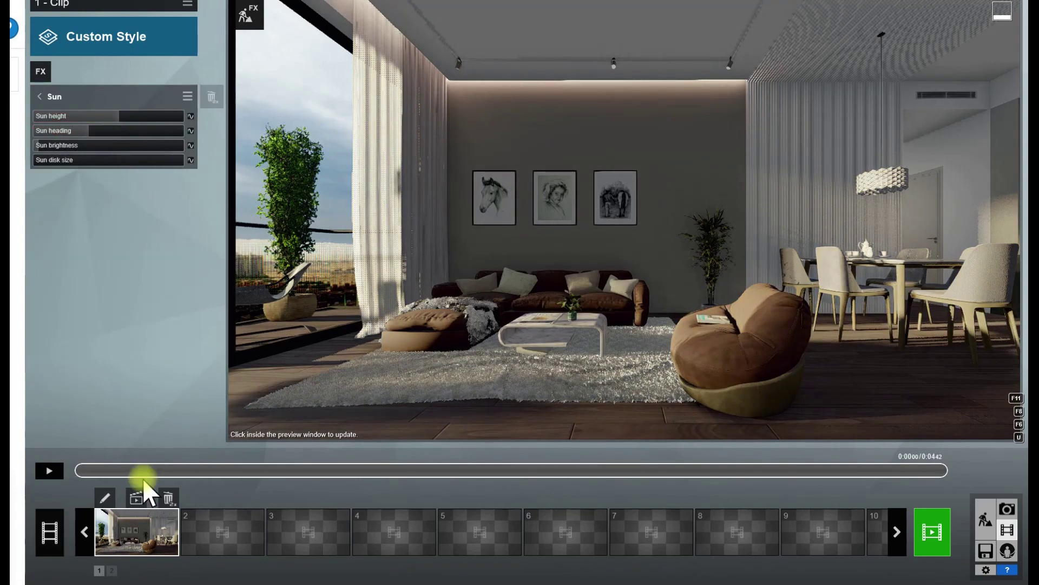
# - Edit the living room clip's camera path and delete its second camera keyframe
pyautogui.click(108, 501)
pyautogui.click(574, 553)
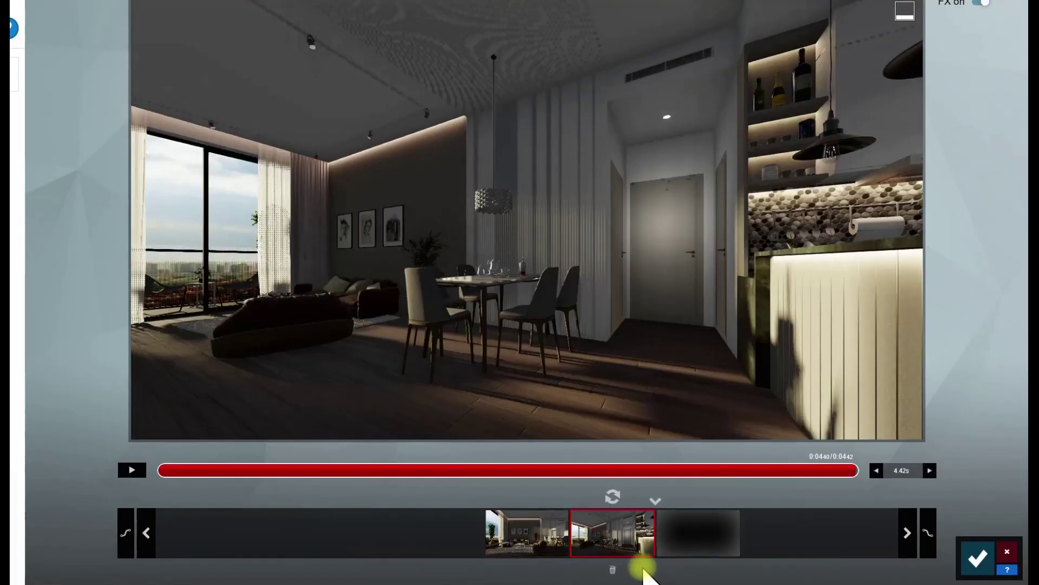
pyautogui.click(613, 569)
pyautogui.click(603, 552)
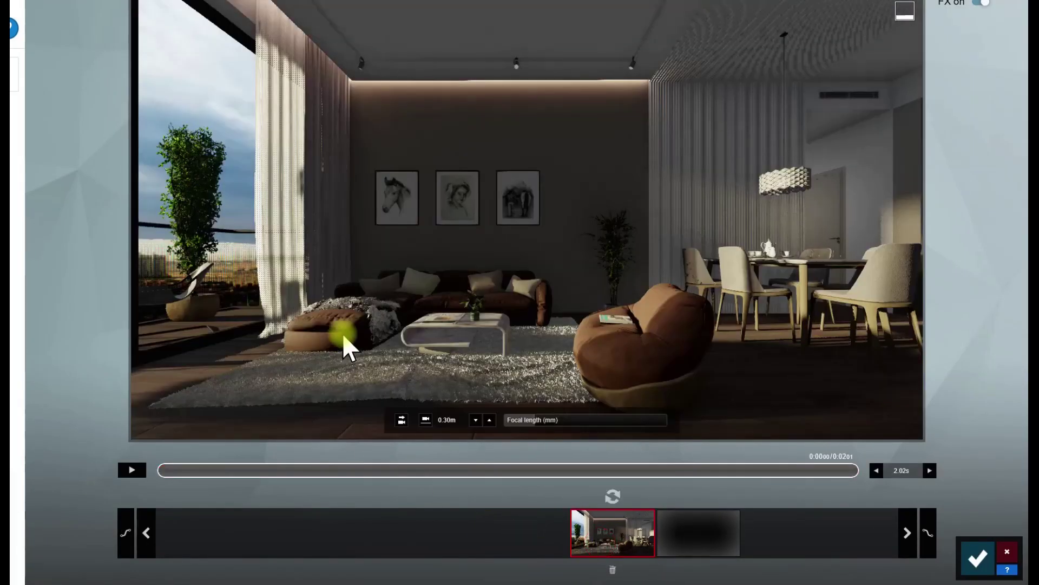
# - Move the camera away from the sofa towards the kitchen, turn it back to the balcony window, and add a second camera keyframe there
pyautogui.press('d')
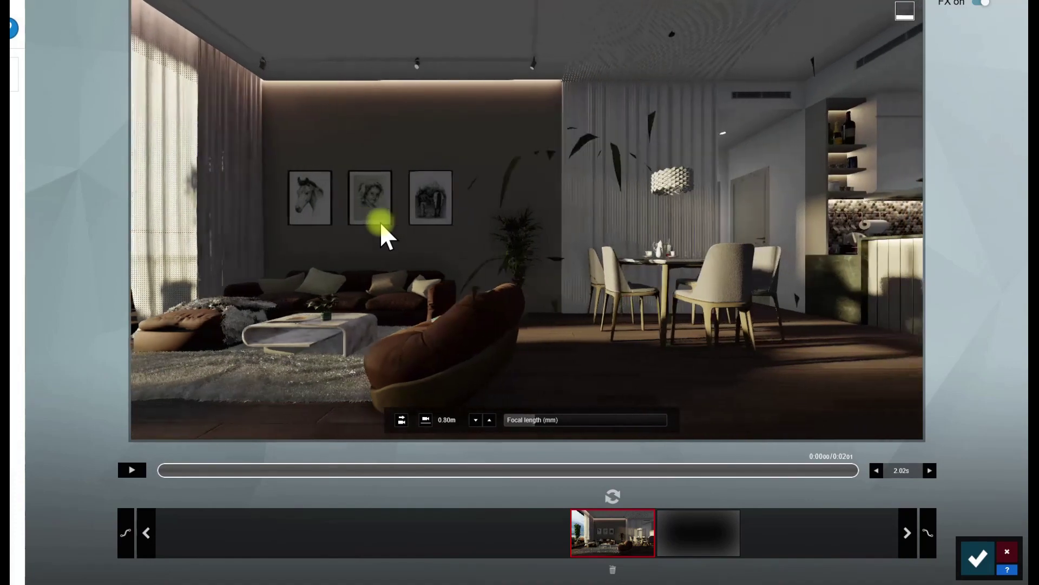
pyautogui.press('d')
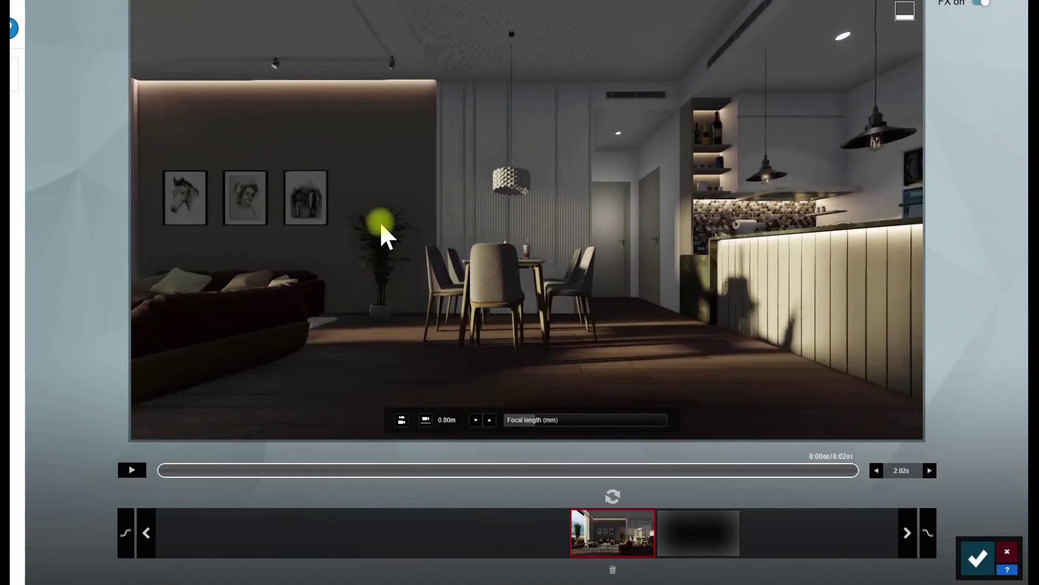
pyautogui.press('d')
pyautogui.moveTo(396, 237); pyautogui.dragTo(227, 237, button='right')
pyautogui.press('d')
pyautogui.moveTo(325, 229); pyautogui.dragTo(309, 229, button='right')
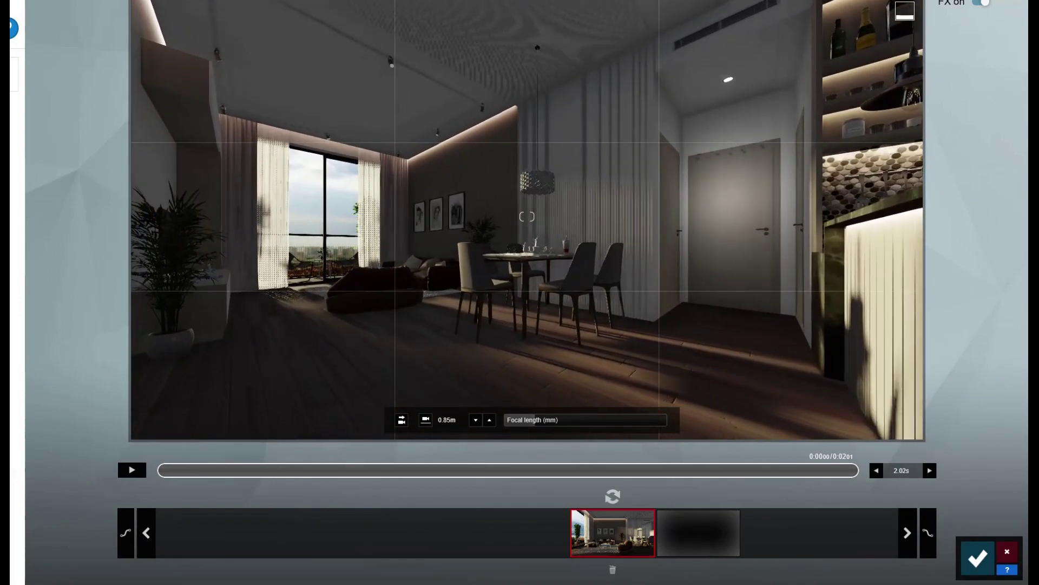
pyautogui.click(693, 538)
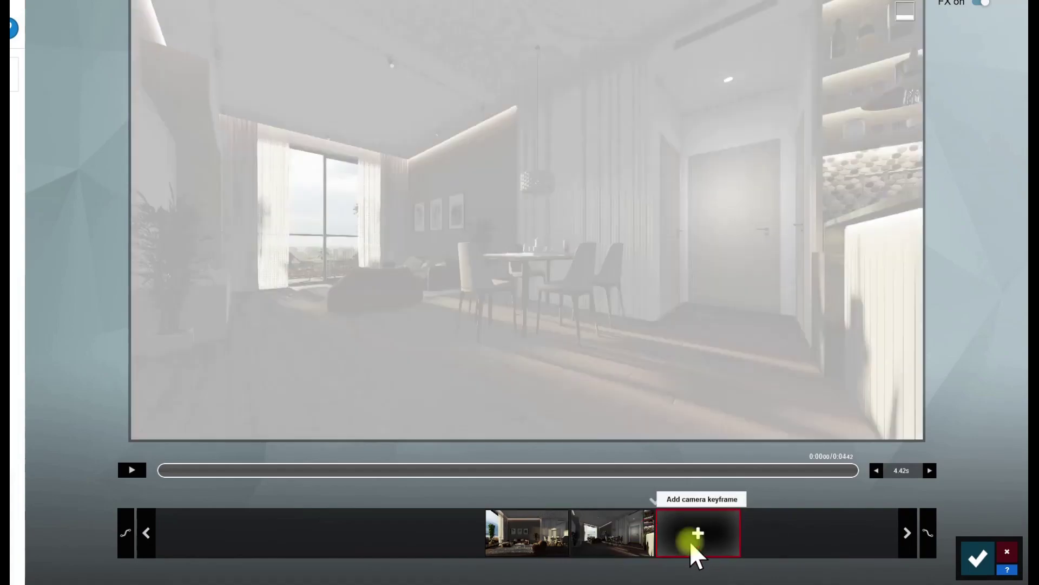
# - Preview the new camera path from the first keyframe and save the clip
pyautogui.click(525, 544)
pyautogui.click(133, 470)
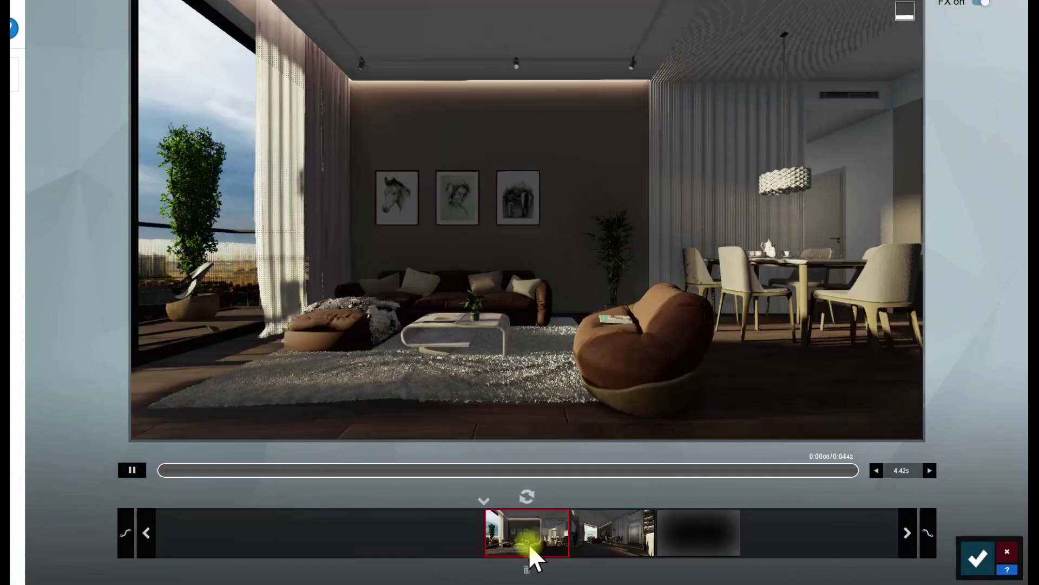
pyautogui.click(132, 471)
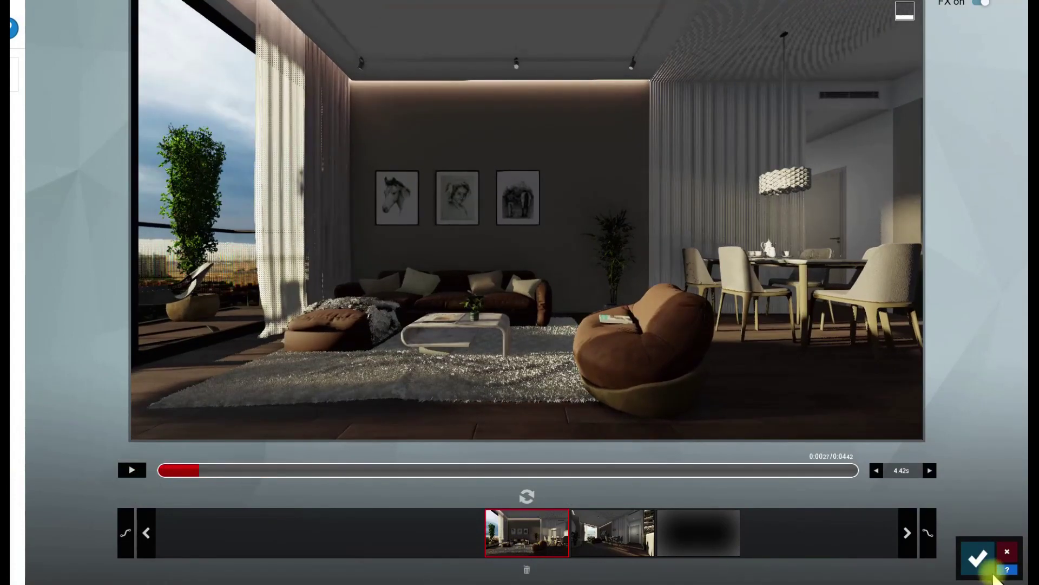
pyautogui.click(977, 558)
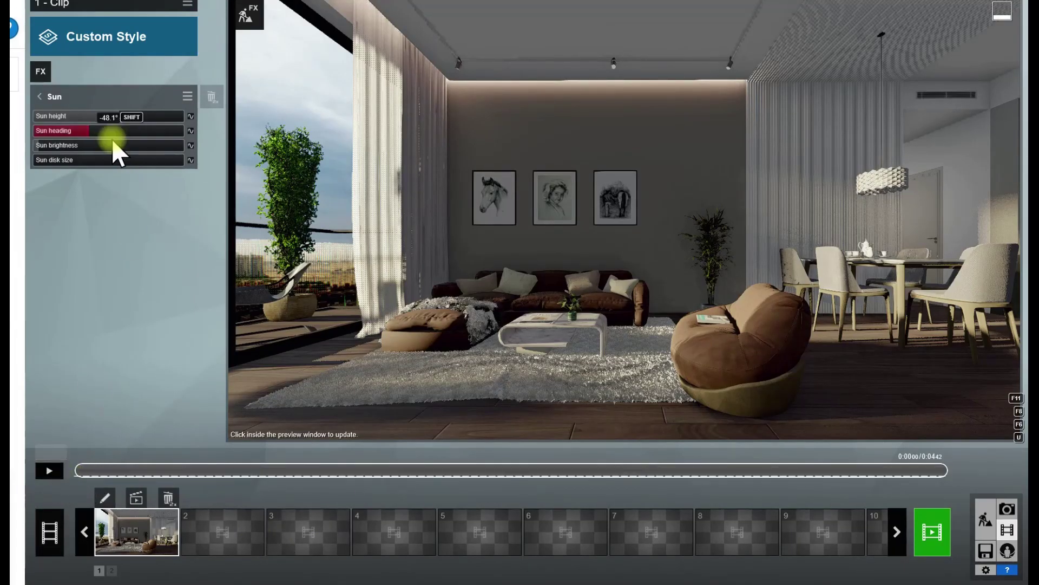
# - Create a Sun height keyframe near the start of the clip, at about 0:00.27
pyautogui.click(190, 117)
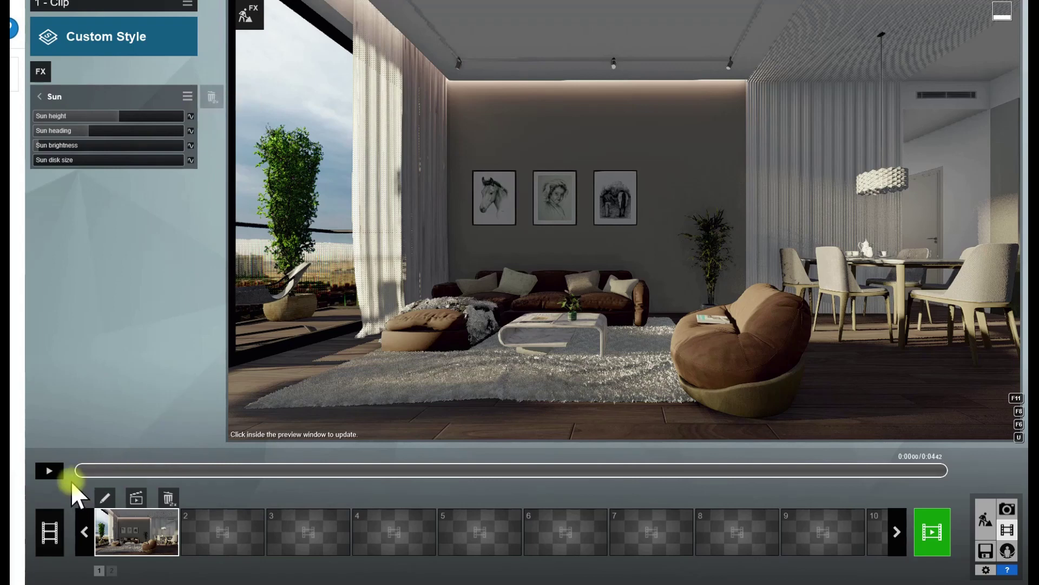
pyautogui.moveTo(89, 471); pyautogui.dragTo(124, 474)
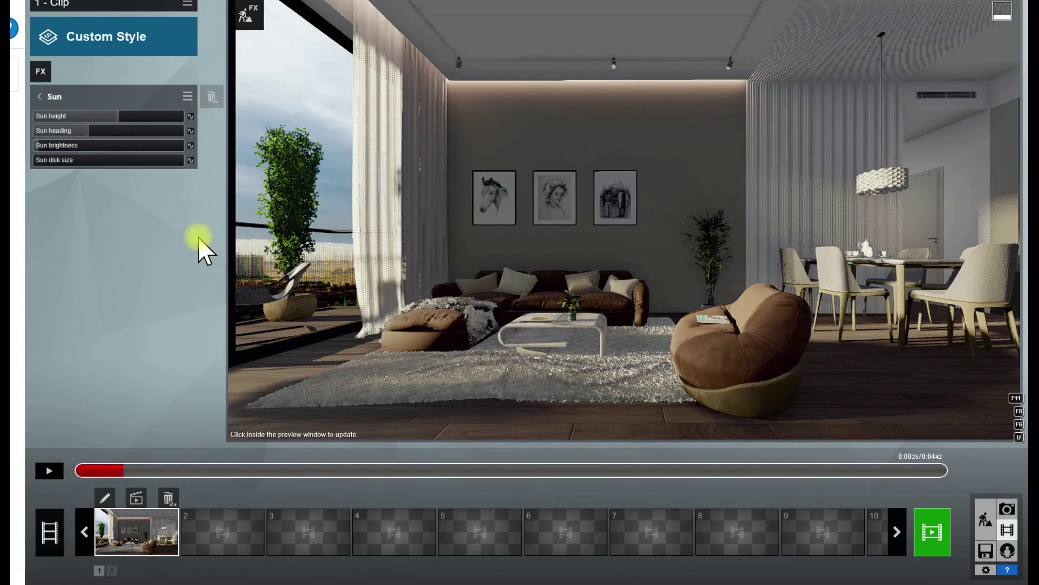
pyautogui.click(189, 117)
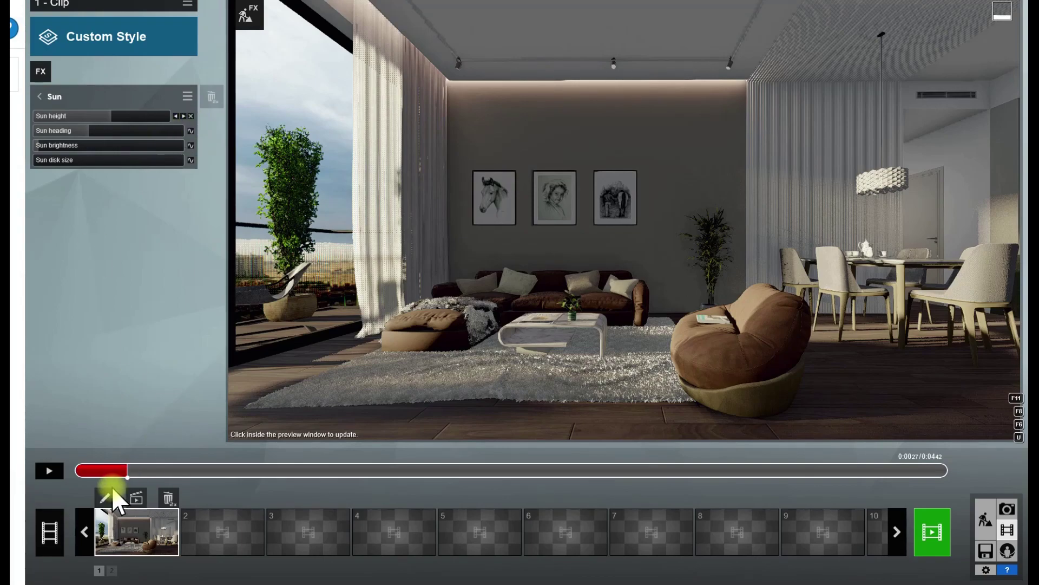
# - Create a second Sun height keyframe at about 0:03.89 and raise the sun height there
pyautogui.moveTo(113, 472); pyautogui.dragTo(845, 479)
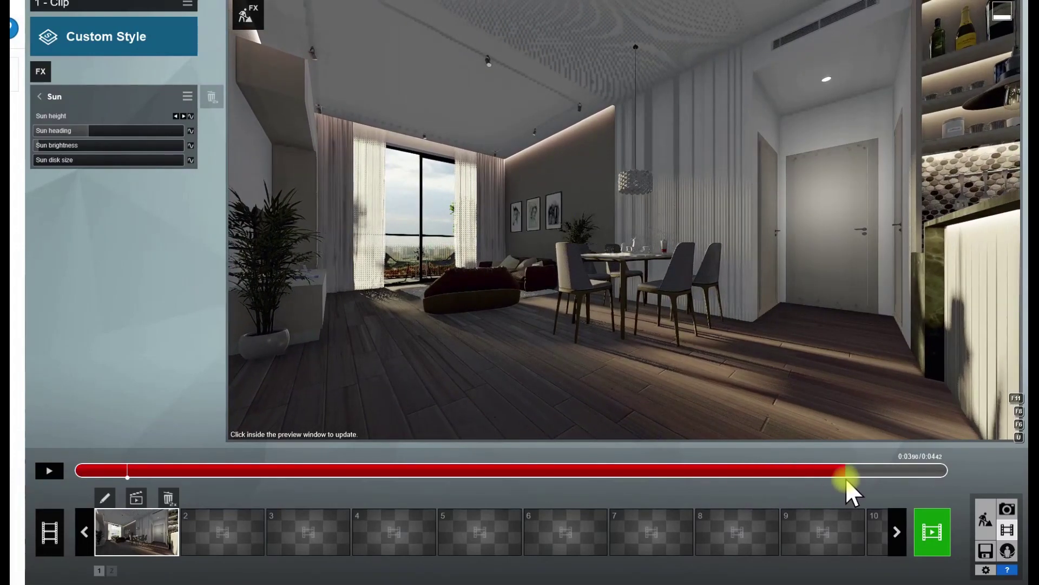
pyautogui.click(190, 116)
pyautogui.click(105, 117)
pyautogui.moveTo(111, 119); pyautogui.dragTo(165, 136)
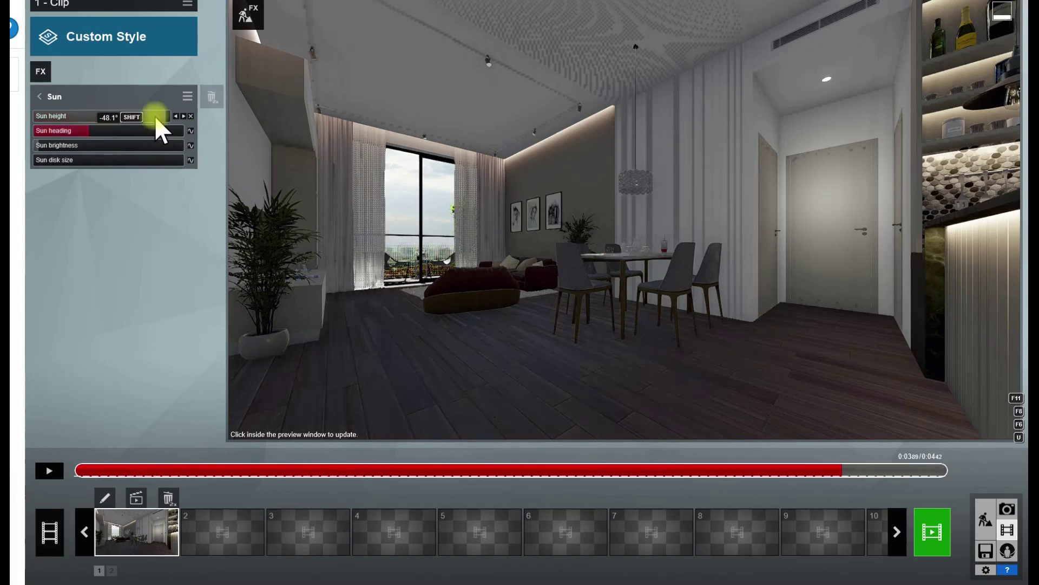
# - Scrub to the clip's end, play the sun animation to check it, and return to the effect list
pyautogui.moveTo(880, 470); pyautogui.dragTo(947, 471)
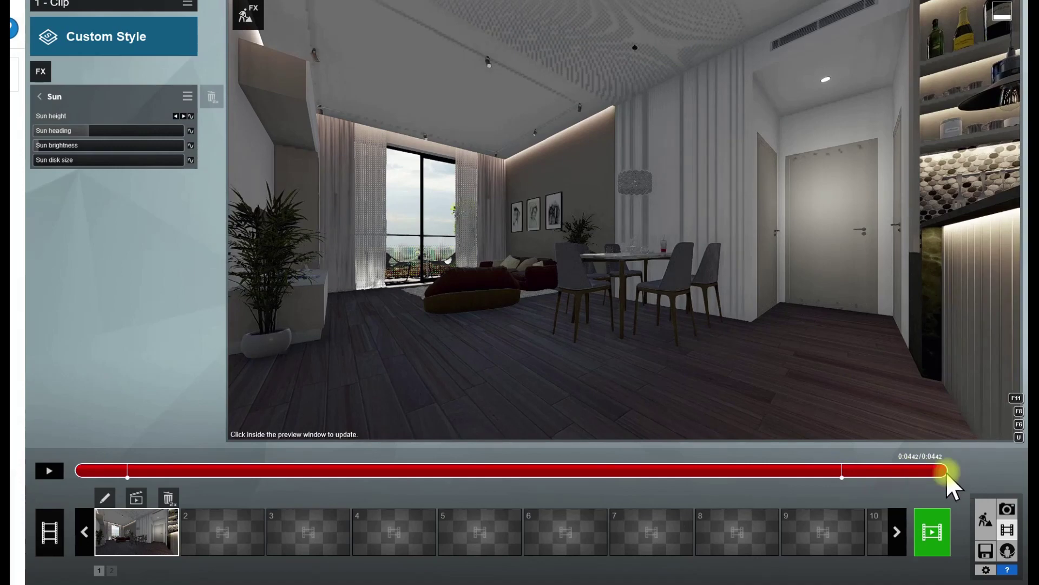
pyautogui.click(48, 474)
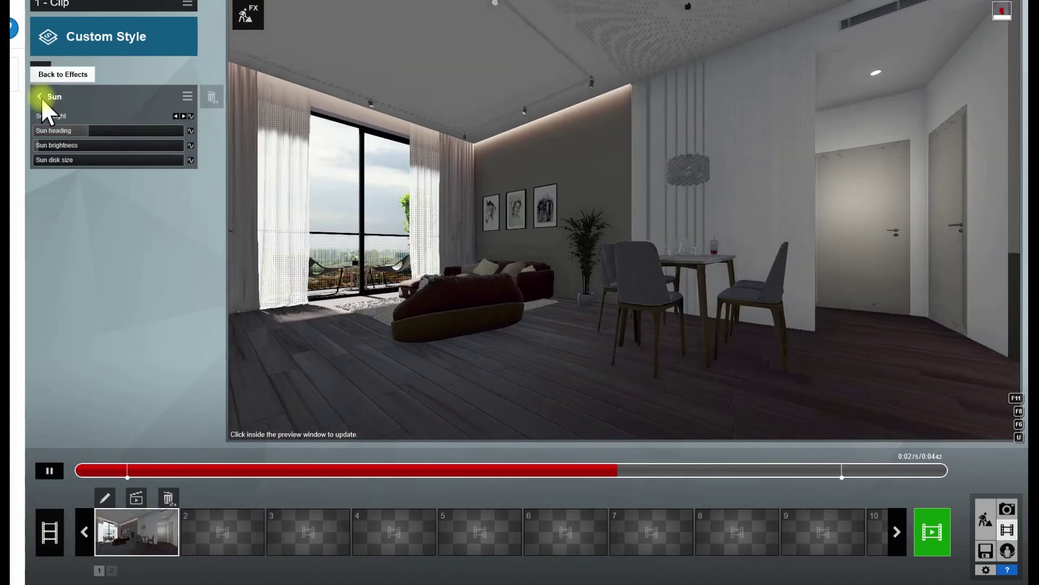
pyautogui.click(41, 98)
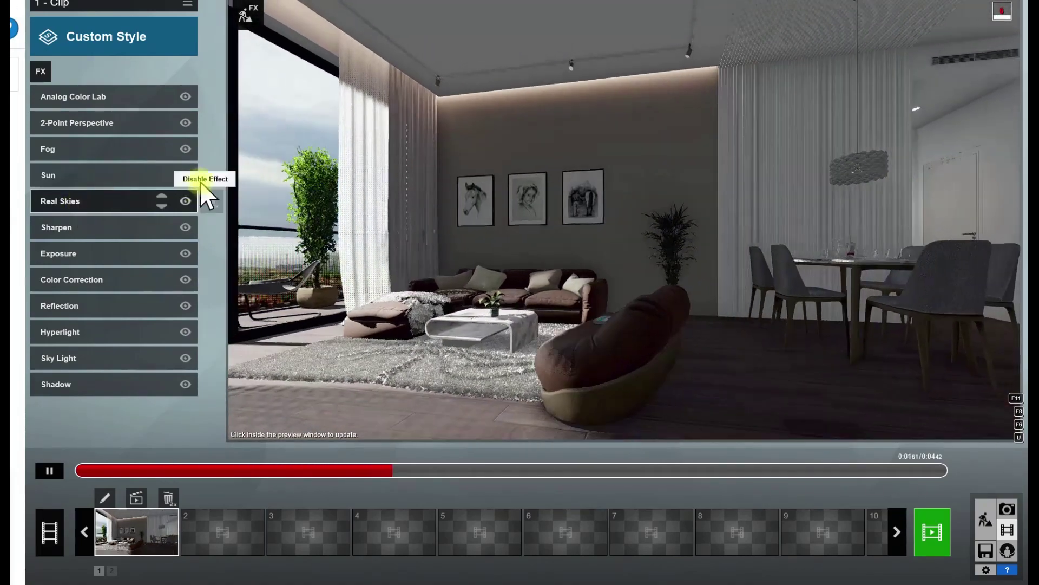
# - Move Sun below Real Skies during playback to compare the lighting, restore it above, and pause the clip
pyautogui.click(163, 179)
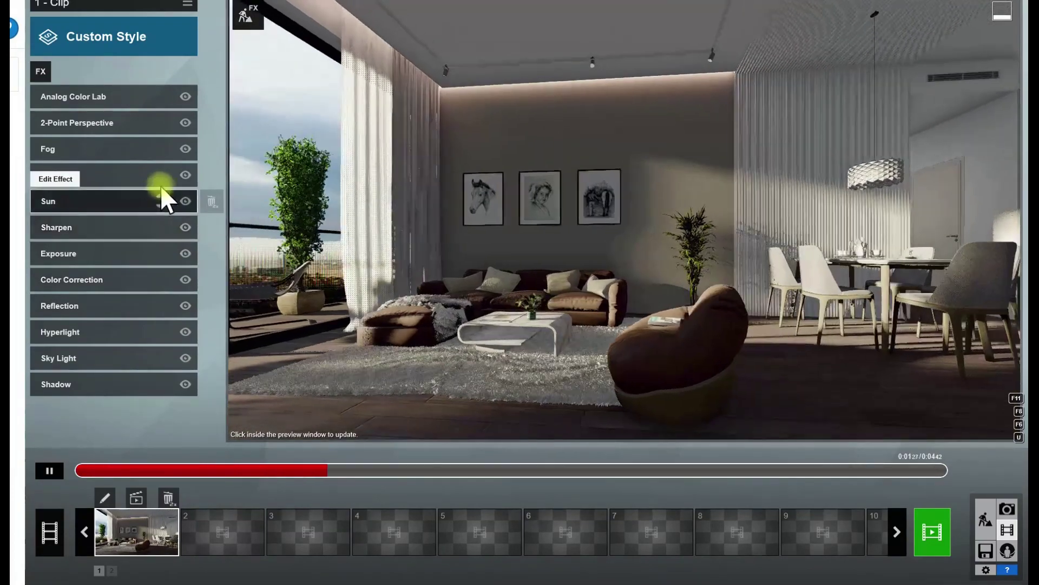
pyautogui.click(162, 181)
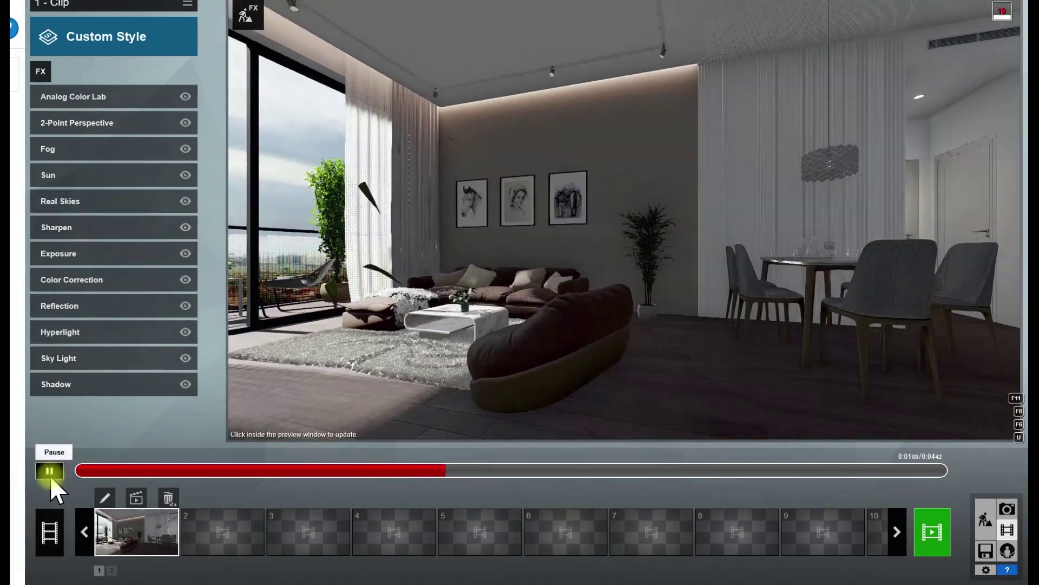
pyautogui.click(49, 470)
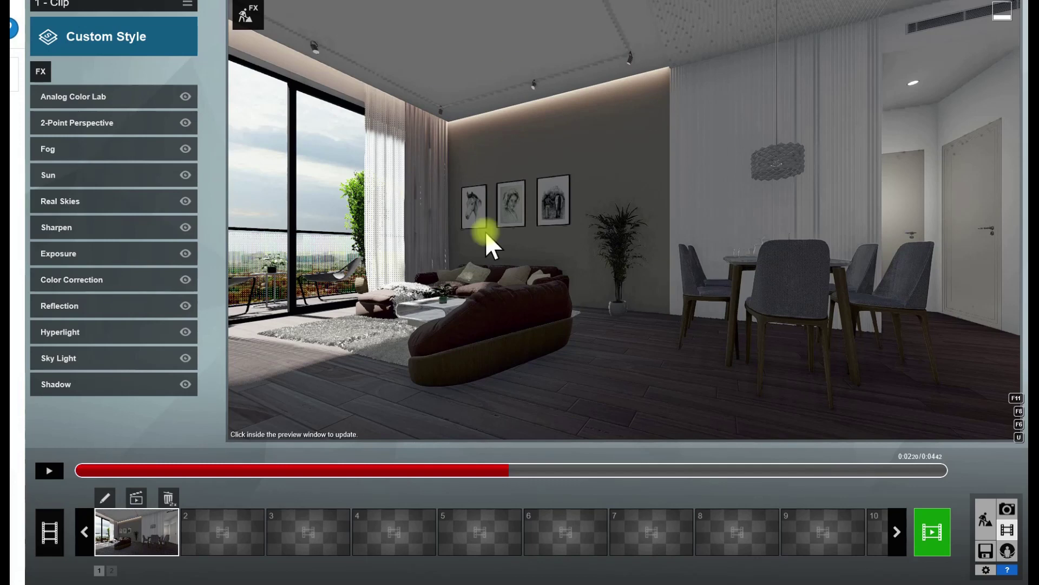
# - Switch to Build mode and examine the living room from the sofa area facing the TV wall
pyautogui.click(985, 519)
pyautogui.moveTo(527, 286); pyautogui.dragTo(709, 286, button='right')
pyautogui.press('s')
pyautogui.press('s')
pyautogui.press('a')
pyautogui.press('s')
pyautogui.press('w')
pyautogui.moveTo(311, 177); pyautogui.dragTo(362, 166, button='right')
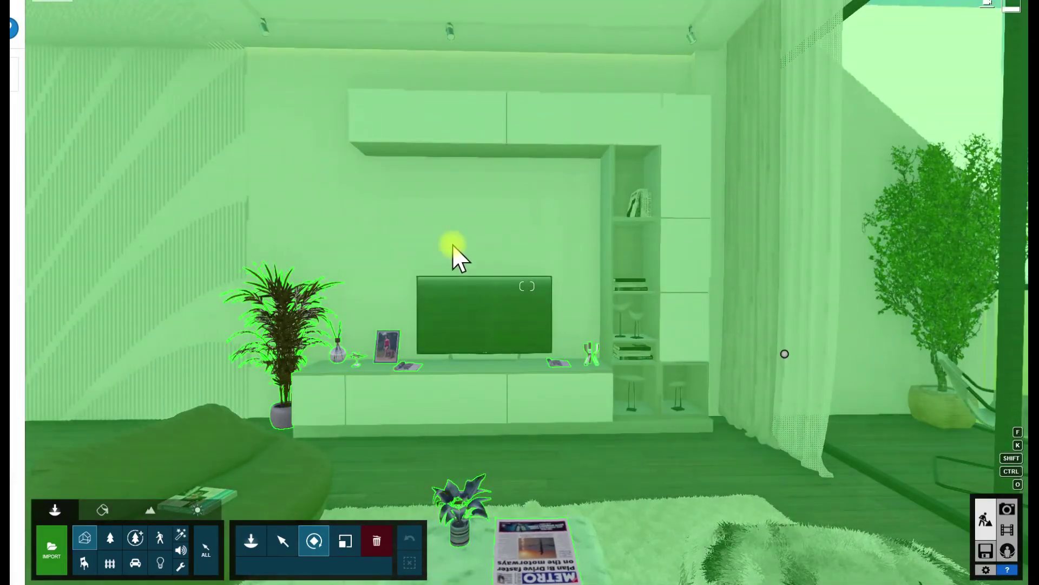
# - Walk past the dining table to the kitchen and examine the room looking back towards the balcony window
pyautogui.moveTo(452, 245); pyautogui.dragTo(103, 245, button='right')
pyautogui.press('w')
pyautogui.press('w')
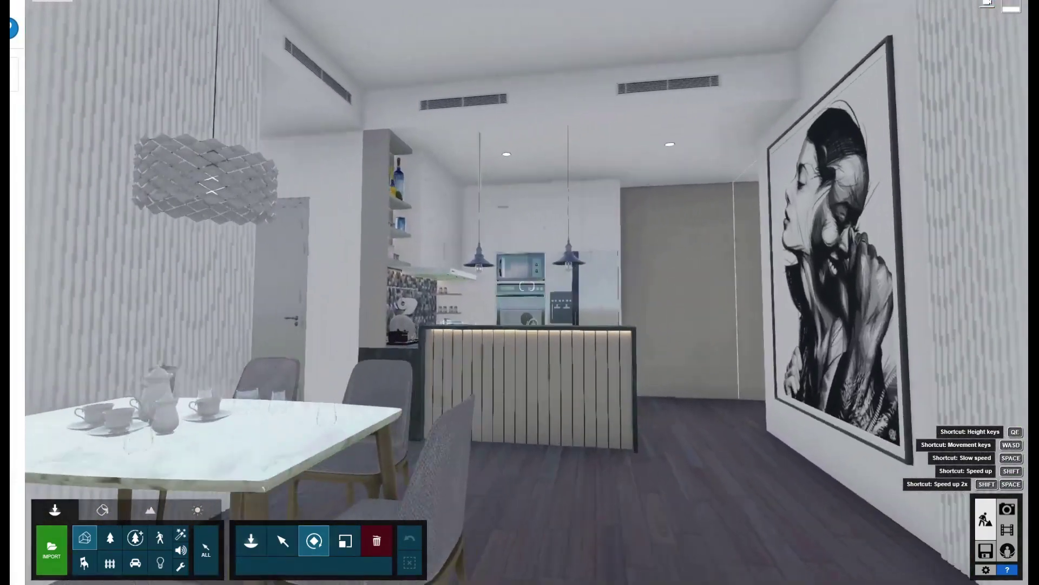
pyautogui.press('w')
pyautogui.press('d')
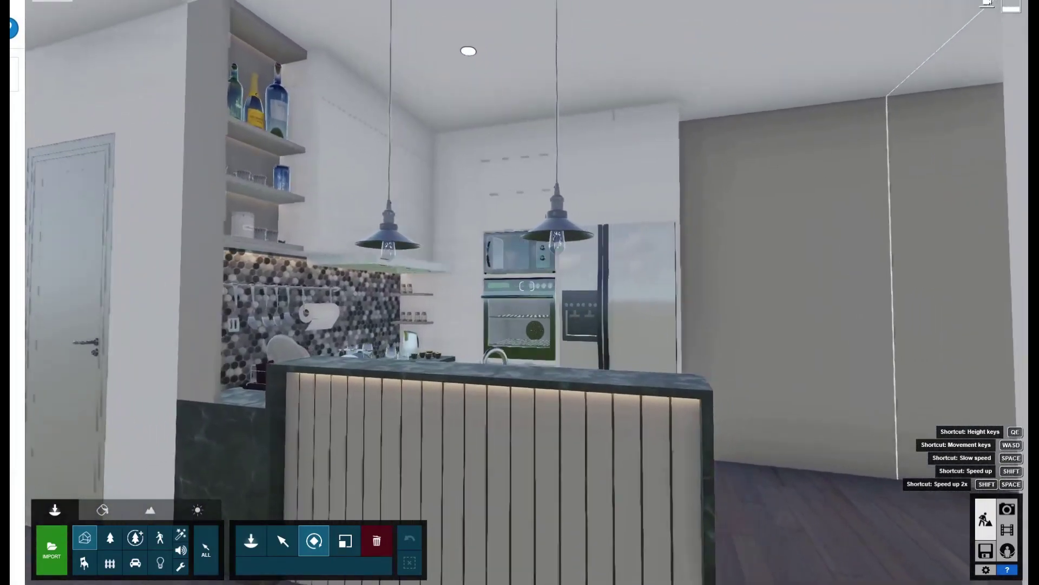
pyautogui.moveTo(769, 210); pyautogui.dragTo(503, 210, button='right')
pyautogui.press('s')
pyautogui.moveTo(249, 324); pyautogui.dragTo(27, 324, button='right')
pyautogui.press('d')
pyautogui.moveTo(591, 320); pyautogui.dragTo(575, 323, button='right')
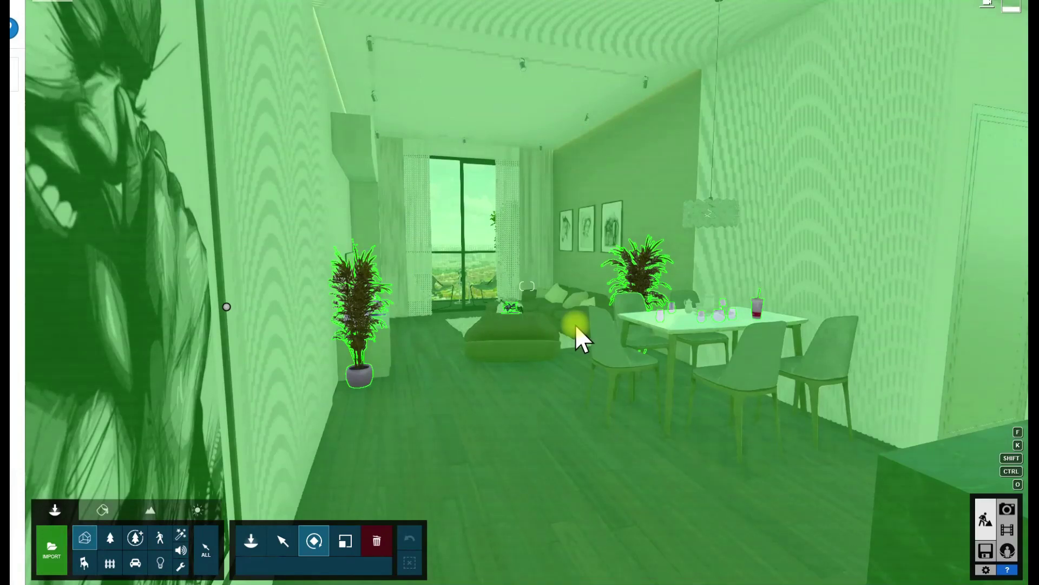